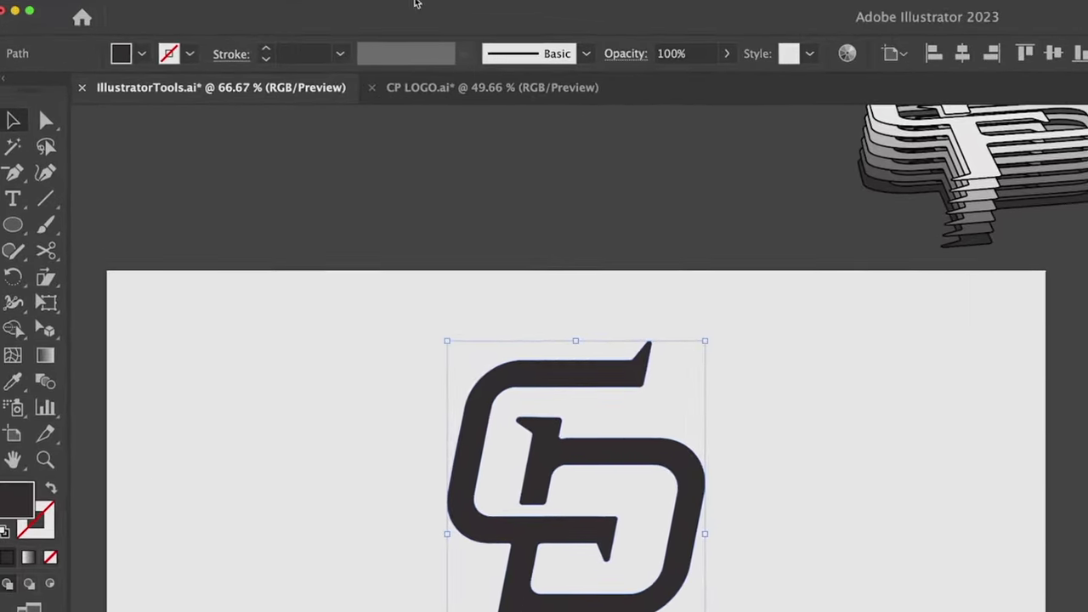
# Apply a 3D Rotate (Classic) effect at the Off-Axis Bottom position to the CP logo
pyautogui.moveTo(180, 4)
pyautogui.click(297, 5)
pyautogui.moveTo(400, 108)
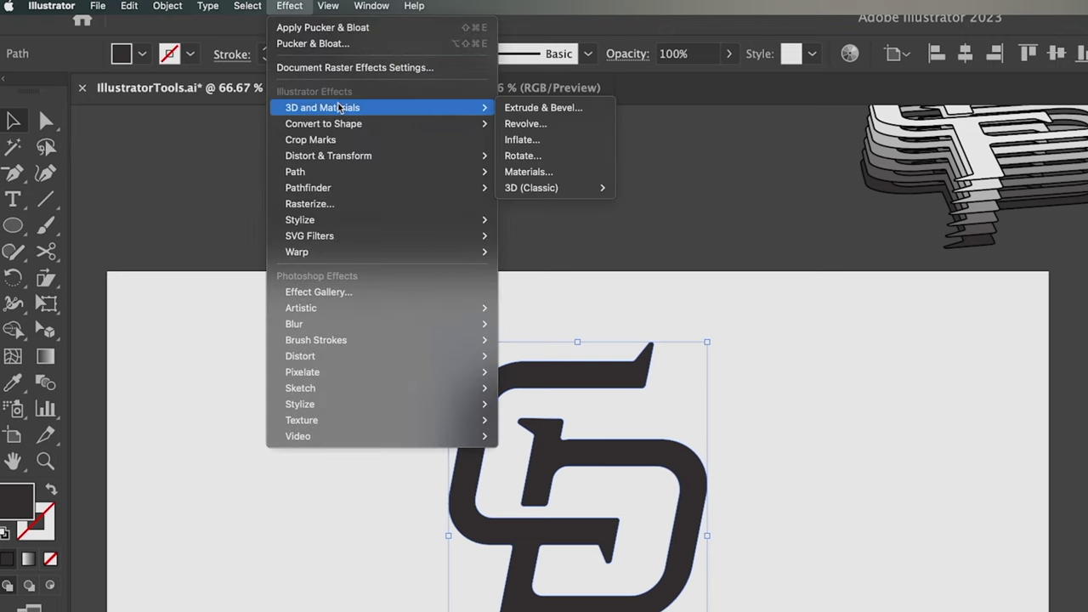
pyautogui.moveTo(551, 188)
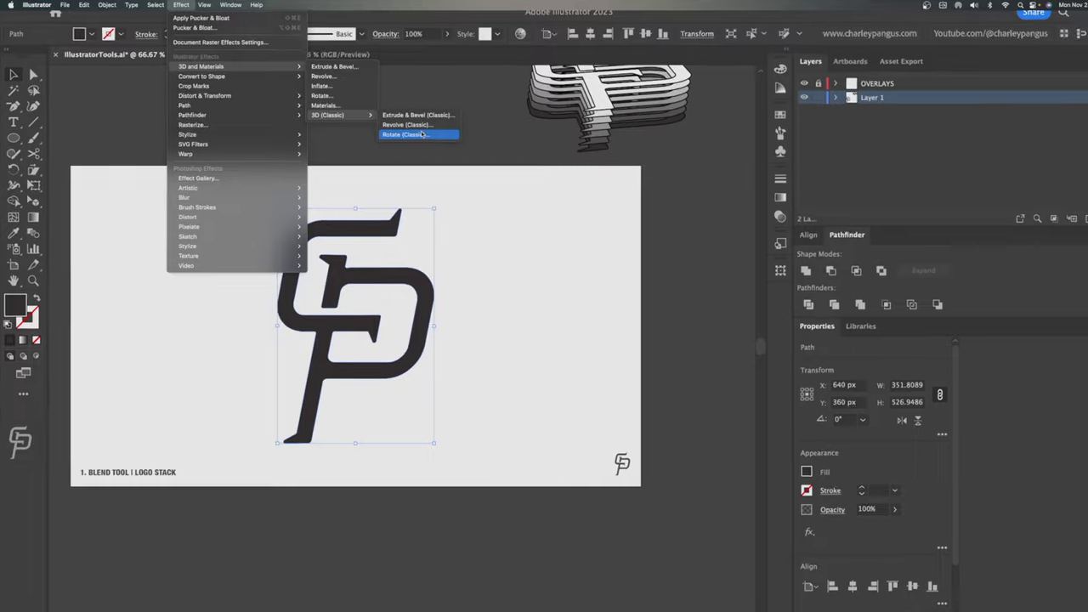
pyautogui.click(661, 219)
pyautogui.click(688, 212)
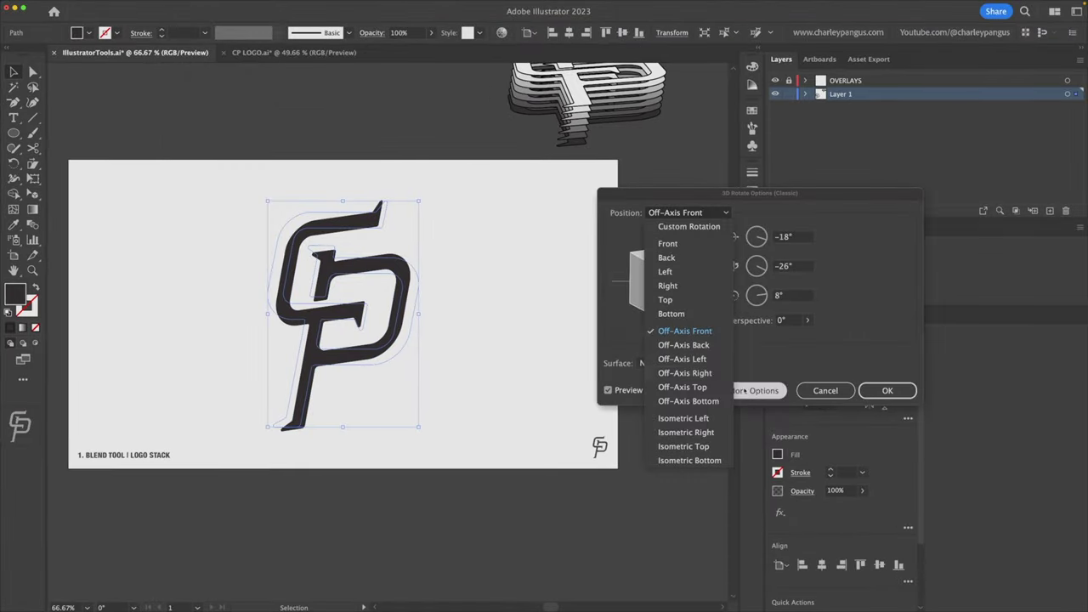
pyautogui.click(719, 388)
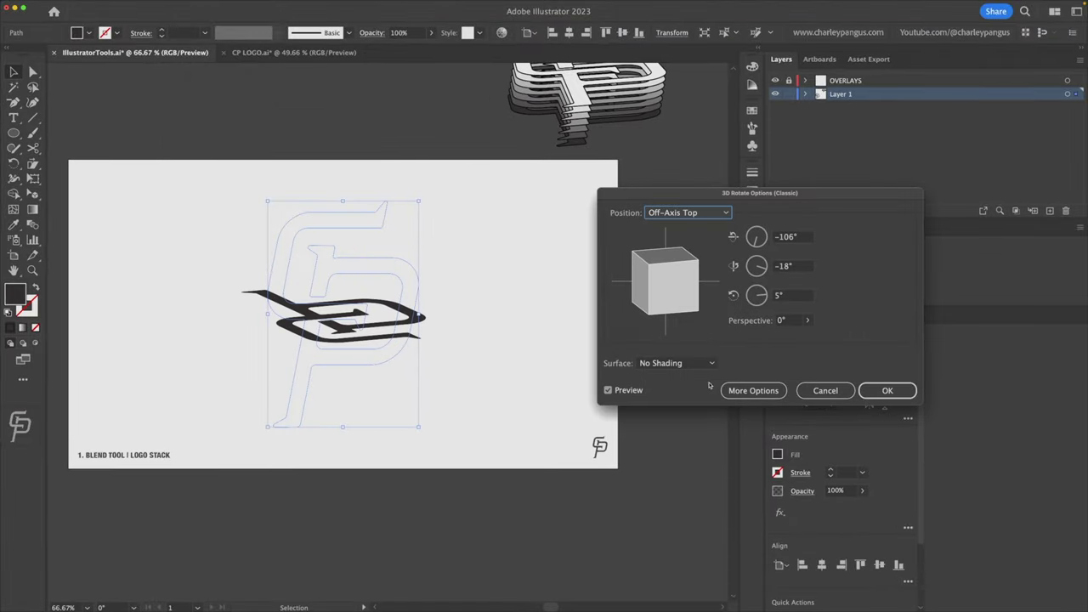
pyautogui.click(706, 214)
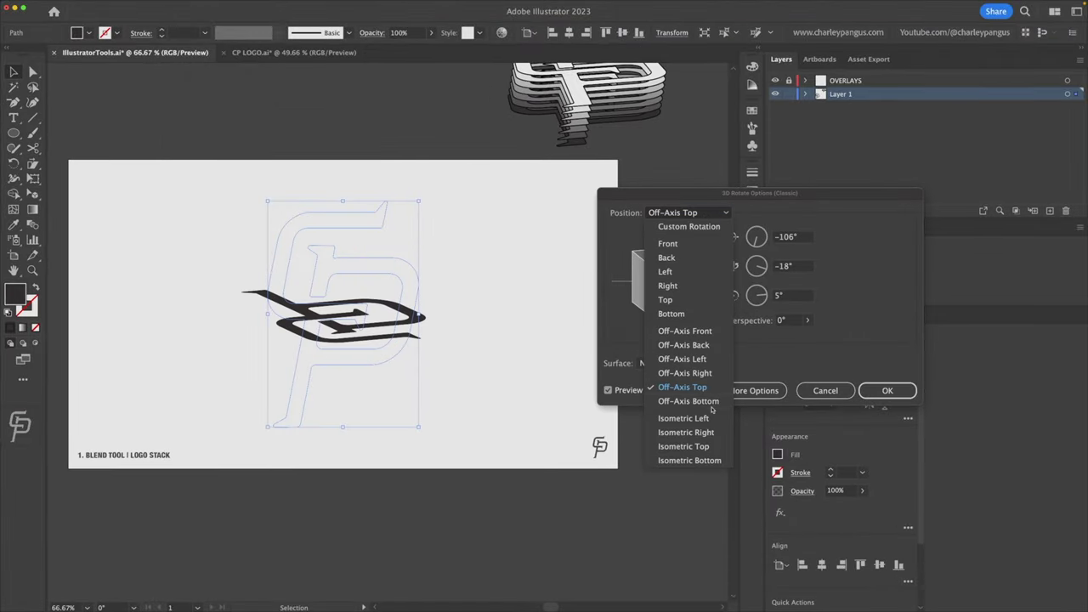
pyautogui.click(706, 401)
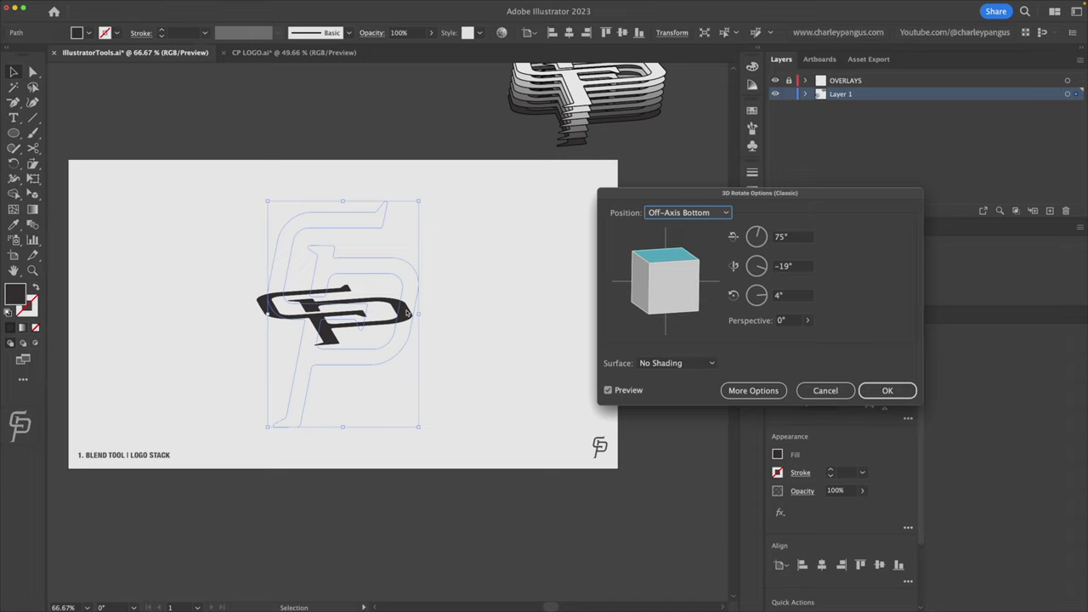
pyautogui.click(887, 391)
pyautogui.click(475, 328)
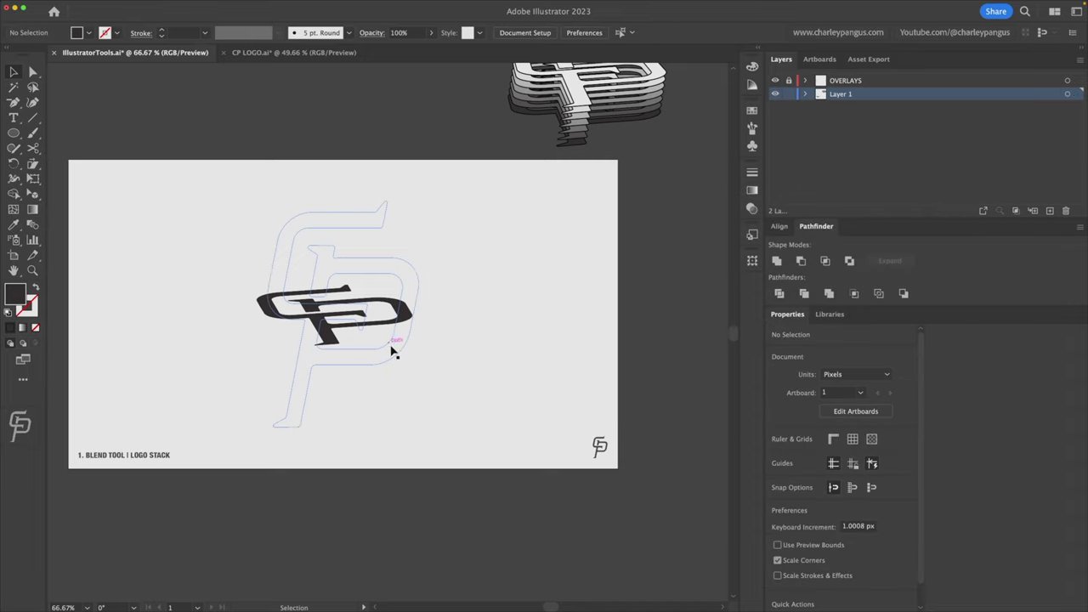
# Expand the tilted logo's 3D appearance into flat artwork
pyautogui.click(393, 349)
pyautogui.click(104, 4)
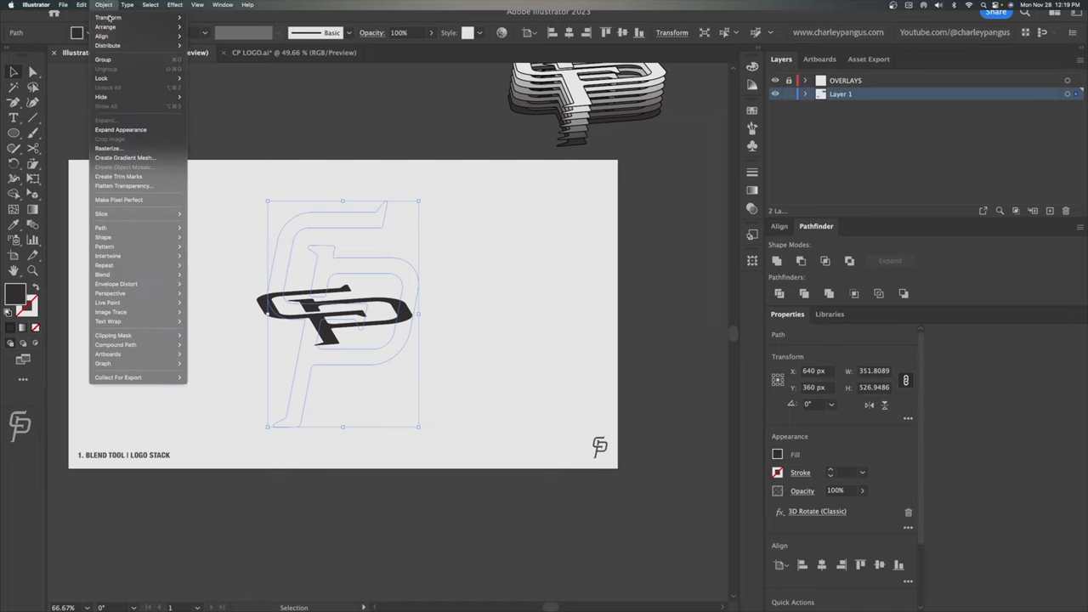
pyautogui.click(121, 130)
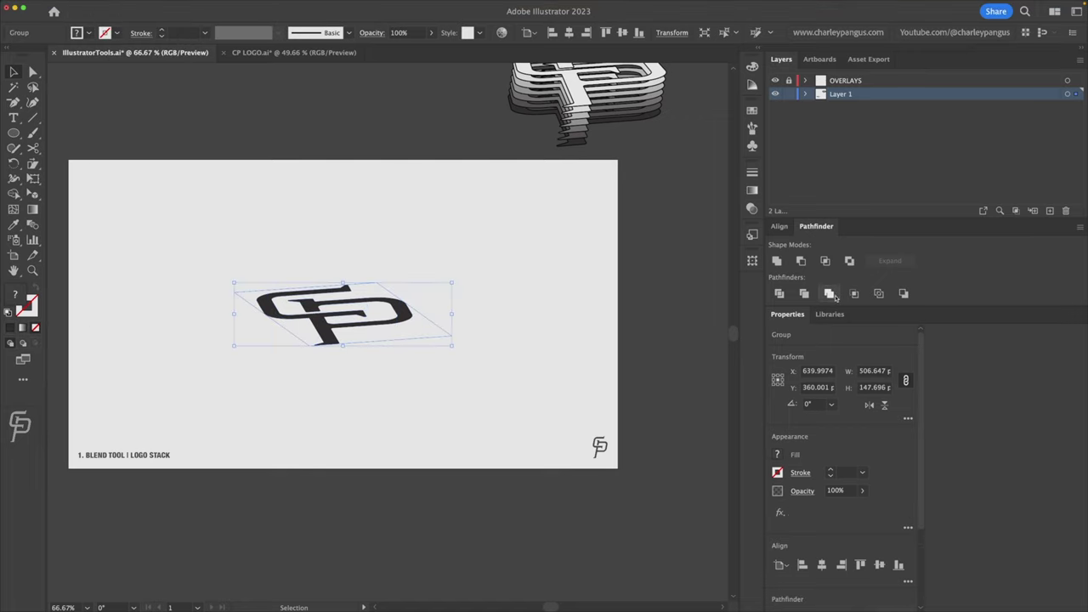
# Merge the expanded logo pieces into a single shape with Pathfinder
pyautogui.click(834, 294)
pyautogui.click(1080, 226)
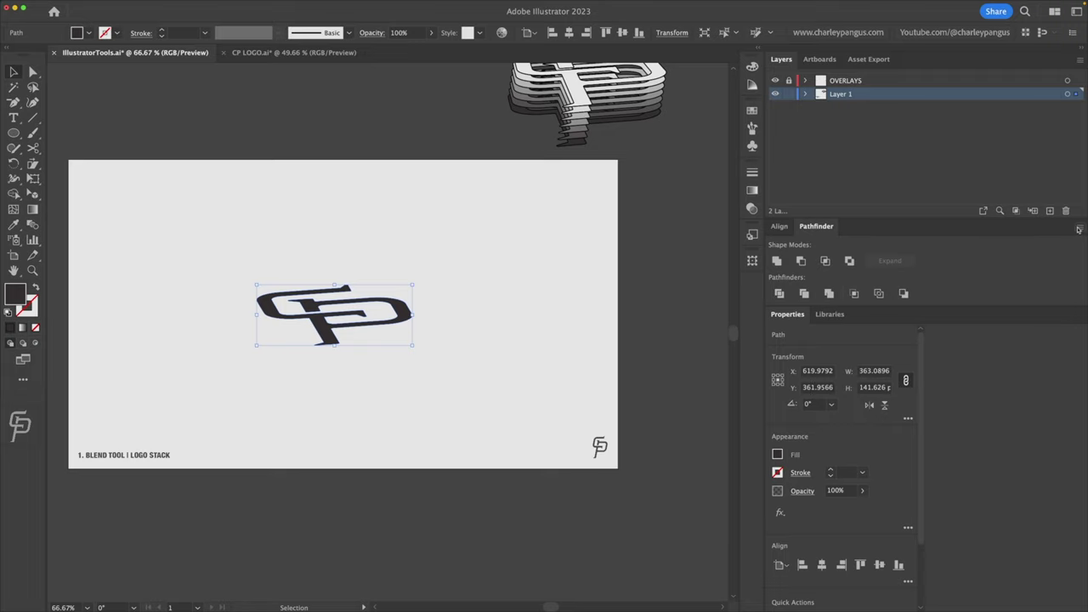
pyautogui.click(1082, 240)
pyautogui.click(1079, 232)
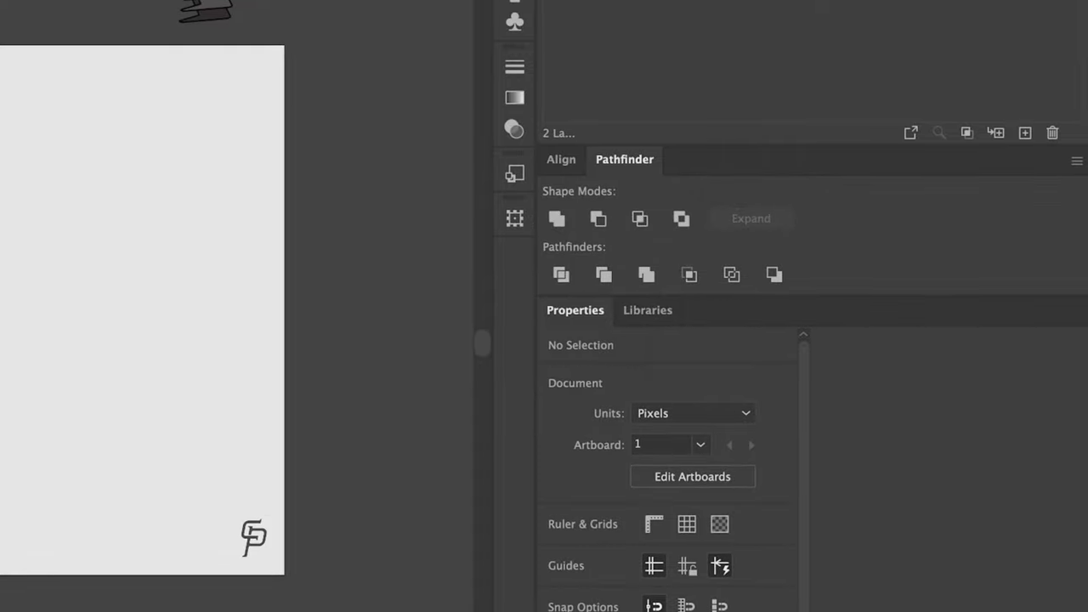
# Move the logo near the artboard top, copy it directly below, and fill the copy grey
pyautogui.moveTo(419, 338); pyautogui.dragTo(418, 214)
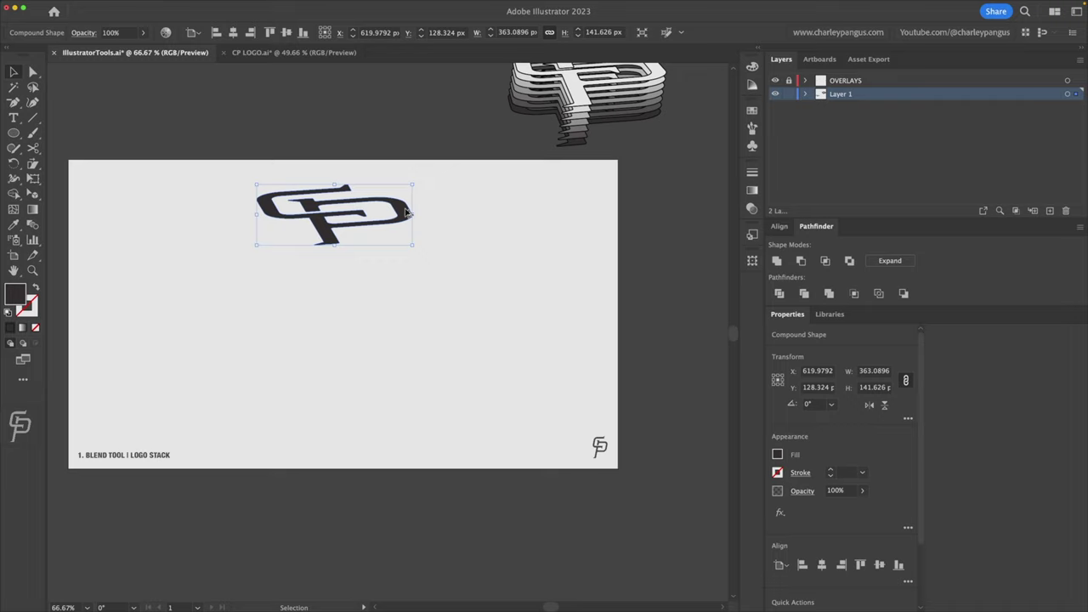
pyautogui.moveTo(407, 212); pyautogui.dragTo(408, 294)
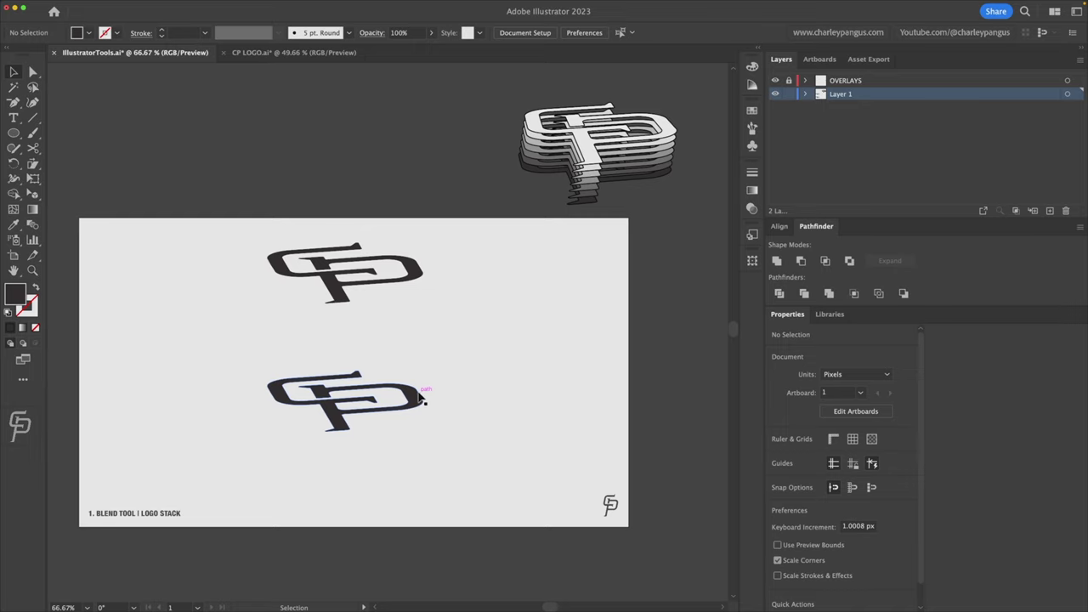
pyautogui.click(421, 398)
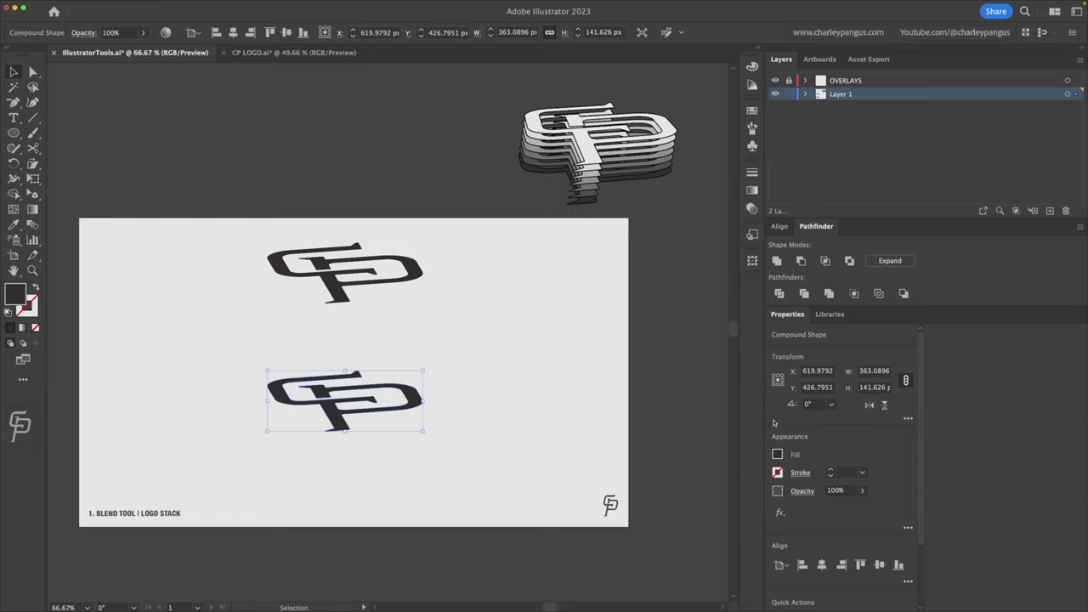
pyautogui.click(778, 455)
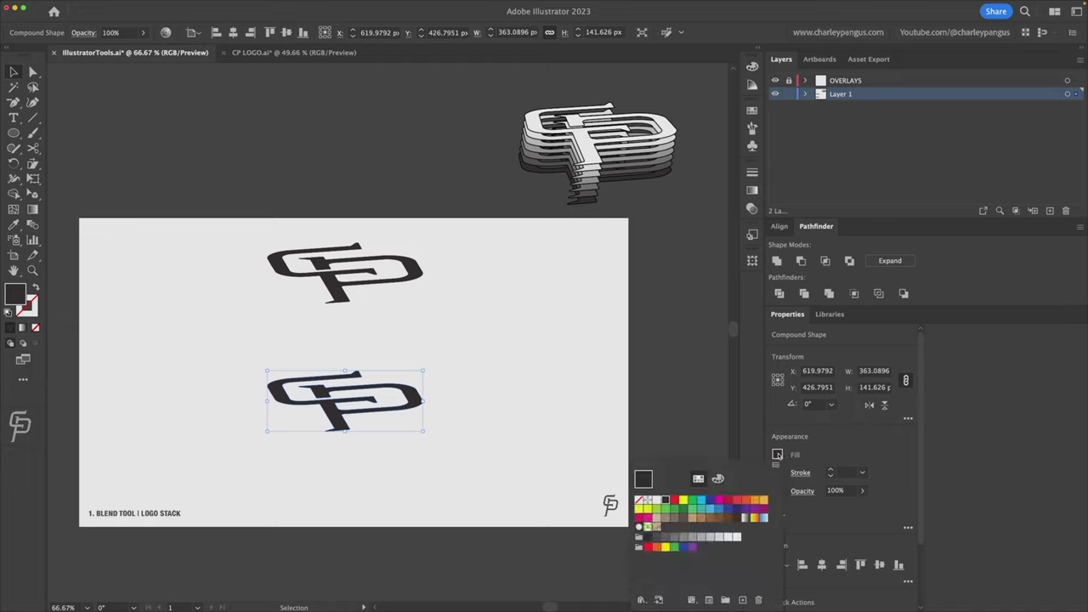
pyautogui.click(674, 537)
pyautogui.click(571, 468)
pyautogui.press('w')
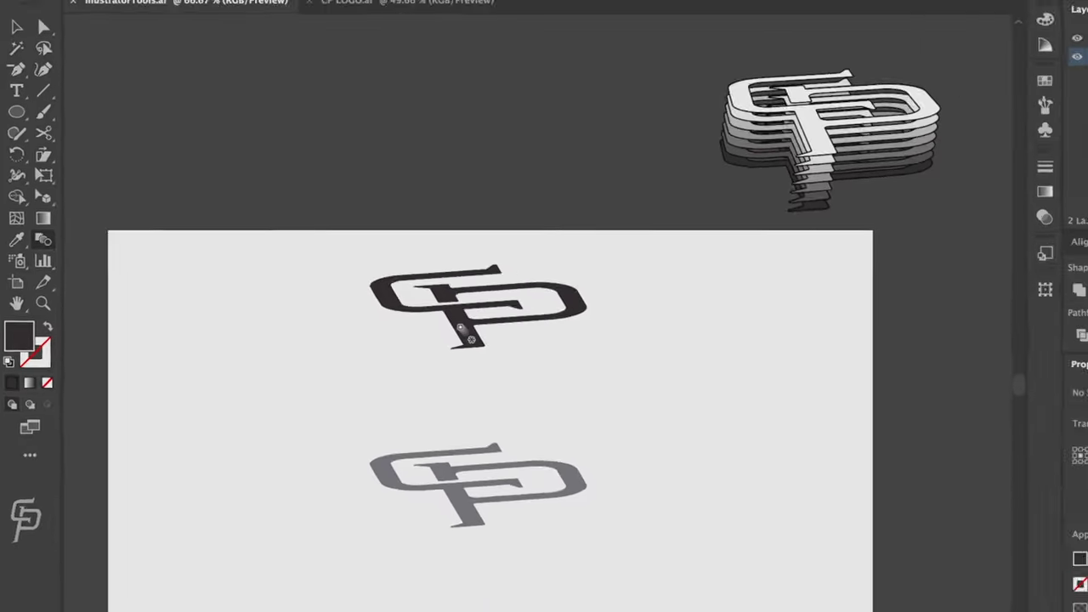
# Set the Blend Options spacing to Specified Steps with 4 steps
pyautogui.keyDown('alt'); pyautogui.click(460, 328); pyautogui.keyUp('alt')
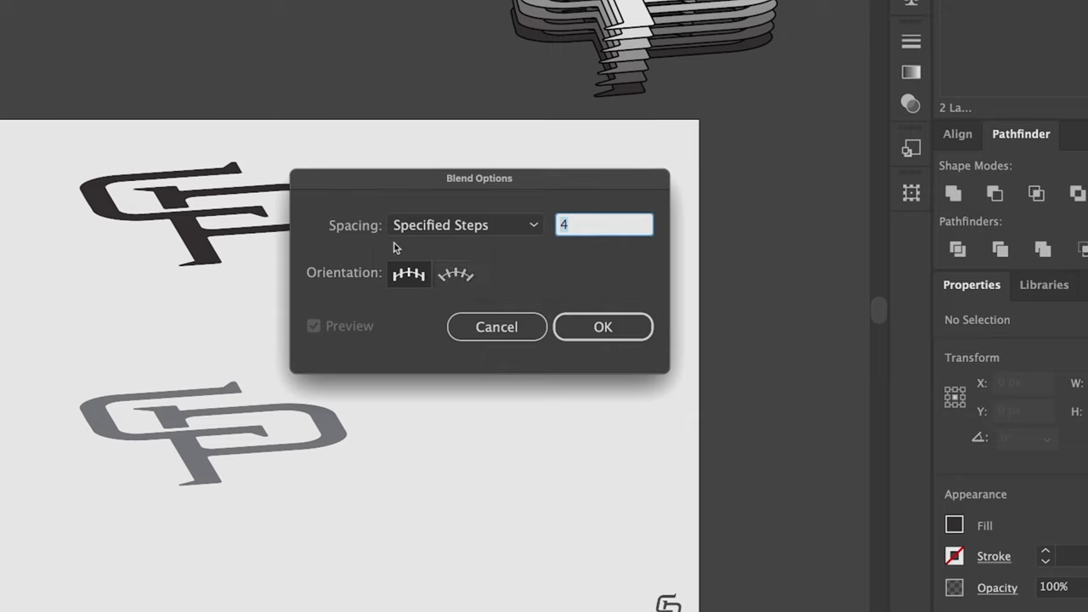
pyautogui.click(606, 223)
pyautogui.hotkey('shift', 'Tab')
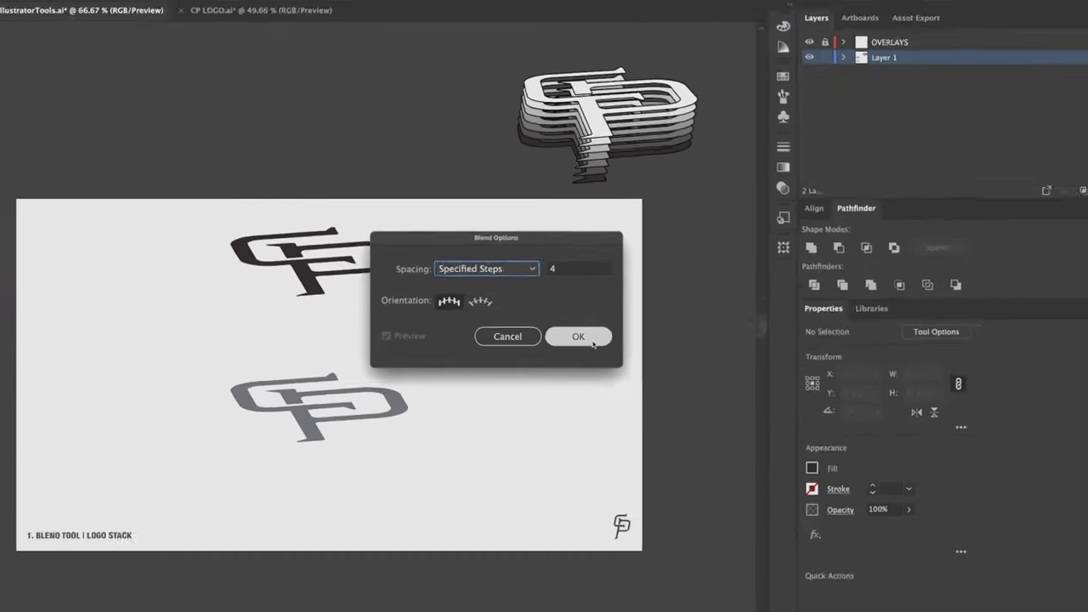
pyautogui.click(594, 343)
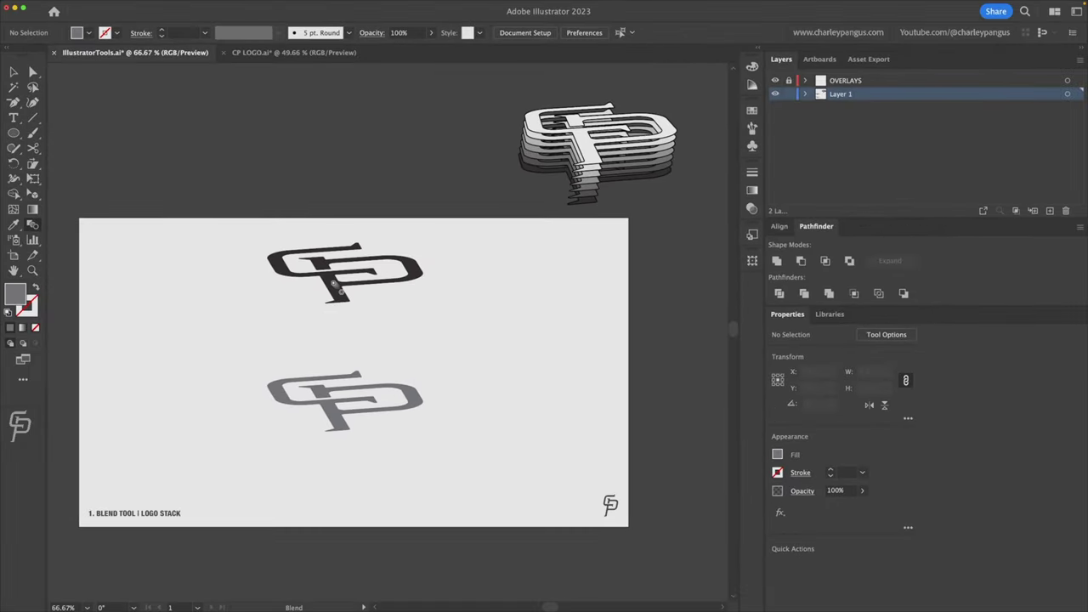
# Blend the black logo into the grey copy, forming a stack of six logos
pyautogui.click(336, 419)
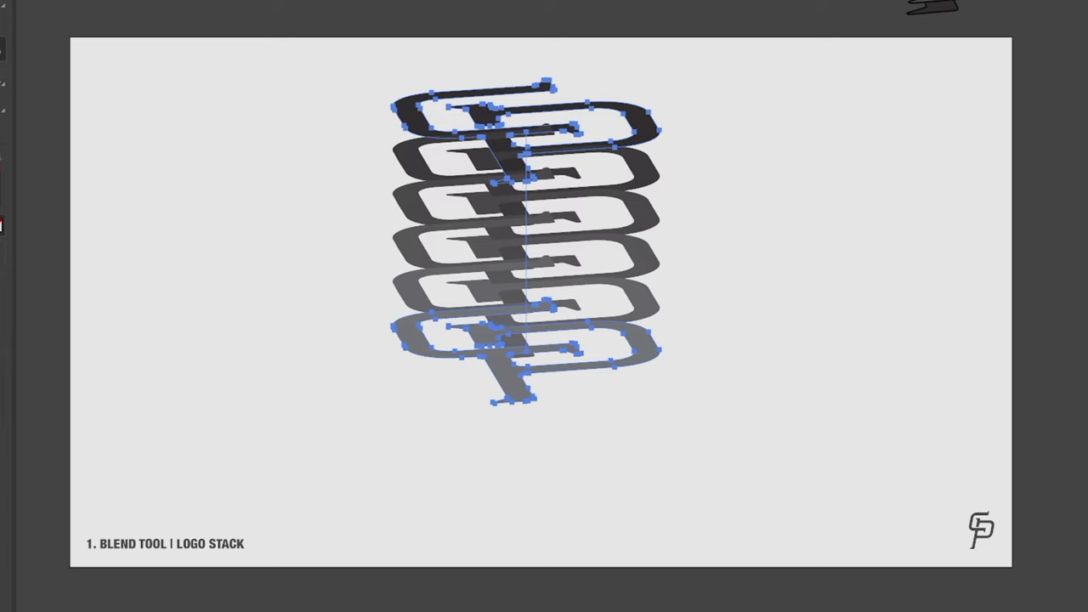
pyautogui.press('v')
pyautogui.click(390, 45)
pyautogui.click(414, 123)
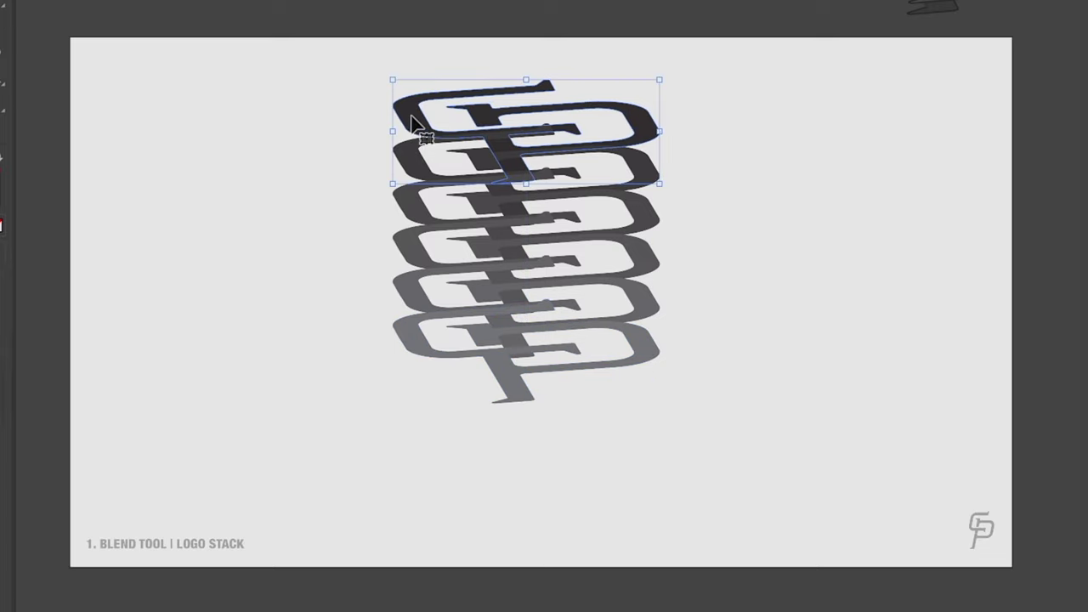
pyautogui.moveTo(414, 123); pyautogui.dragTo(414, 123)
pyautogui.click(280, 231)
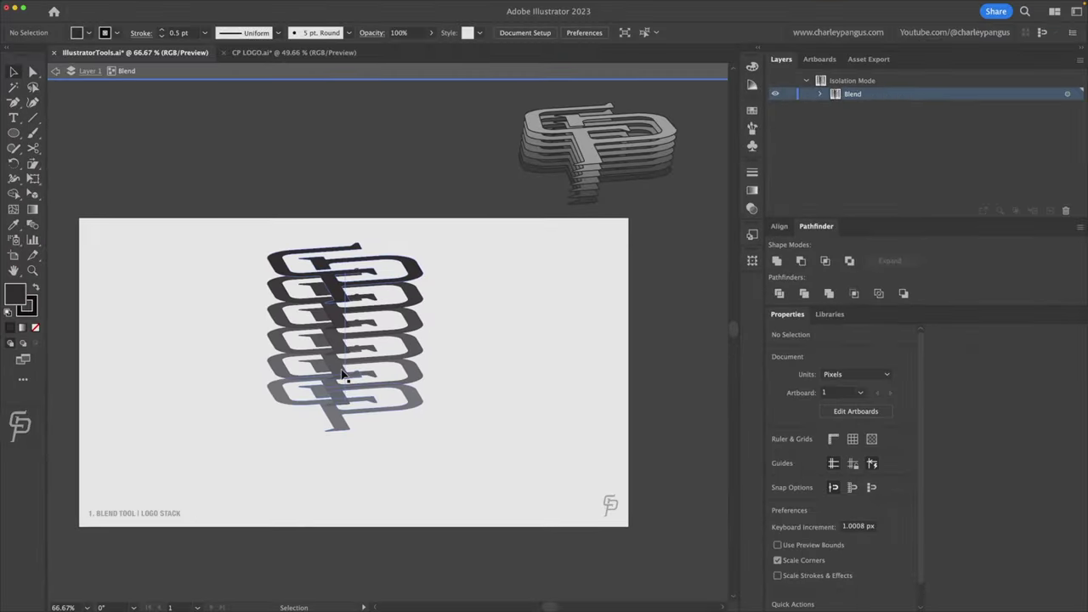
# Give the top logo a dark 2 pt stroke and enter the blend in isolation mode
pyautogui.click(332, 279)
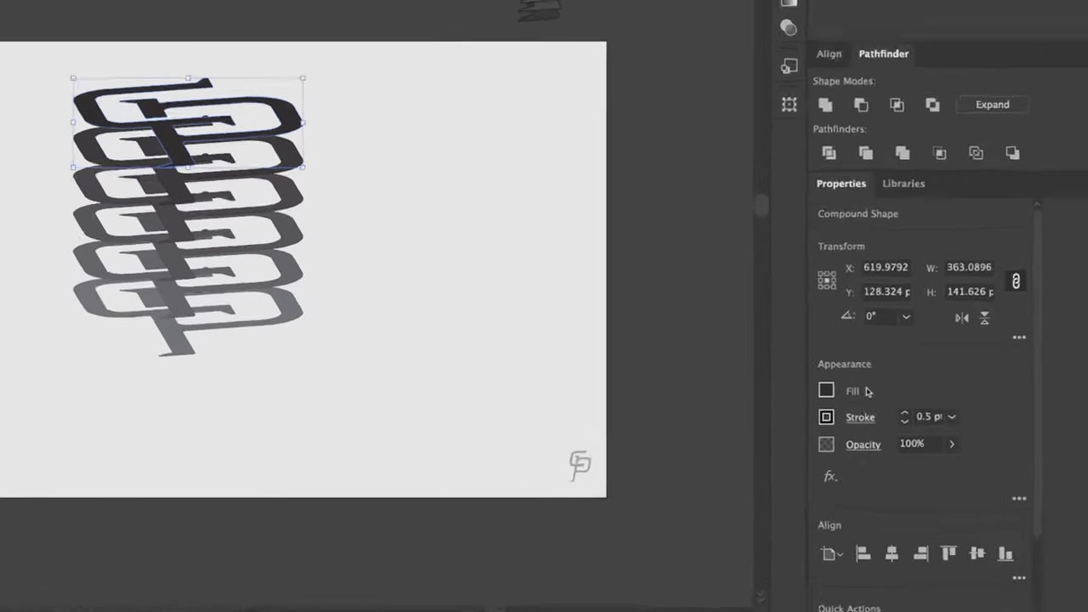
pyautogui.click(851, 389)
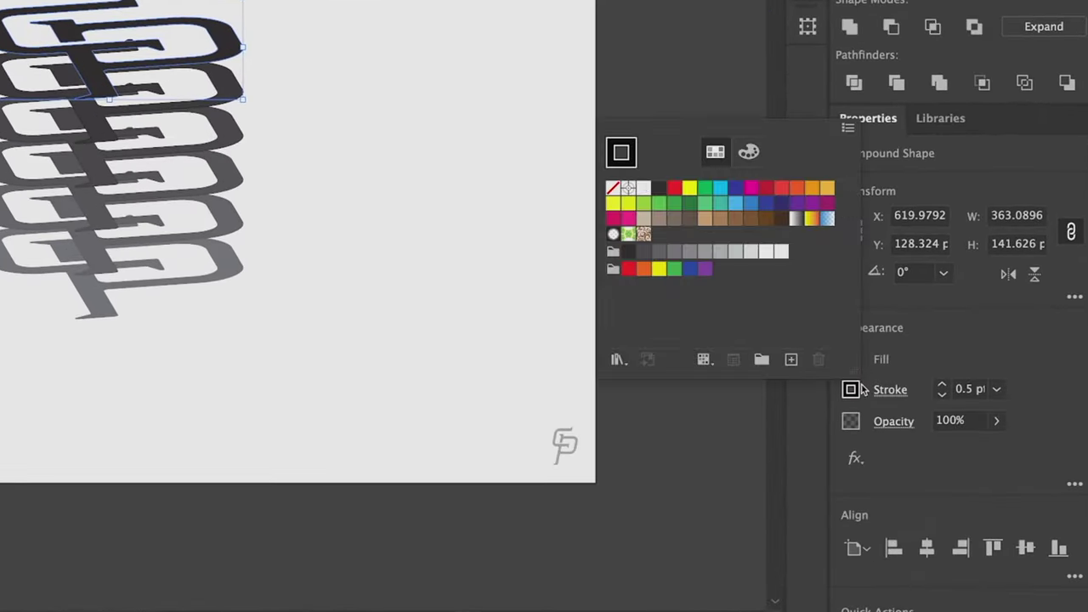
pyautogui.click(642, 186)
pyautogui.click(940, 396)
pyautogui.click(409, 169)
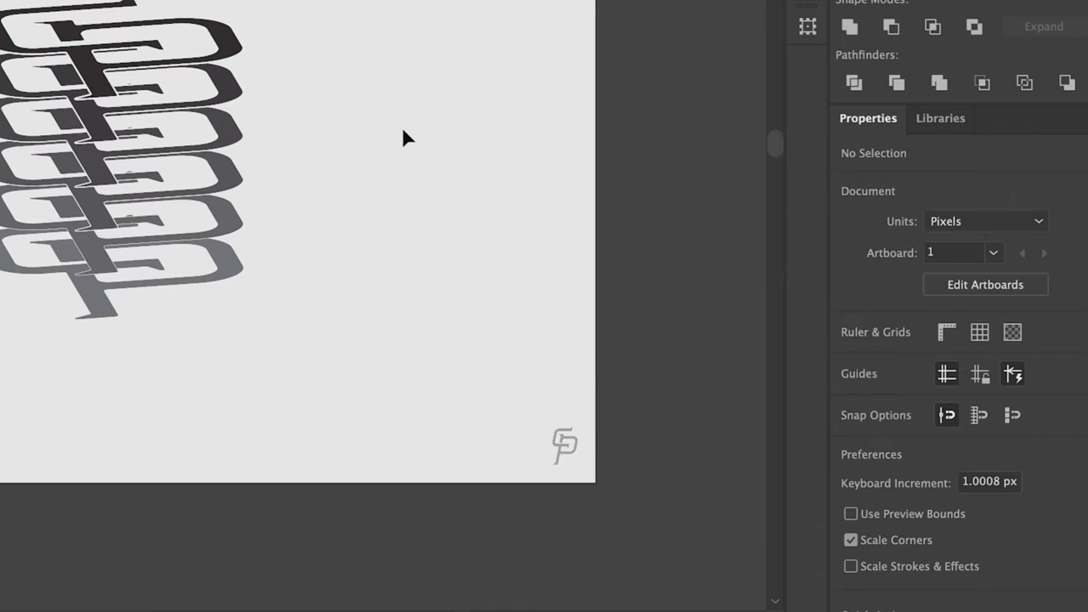
pyautogui.doubleClick(99, 134)
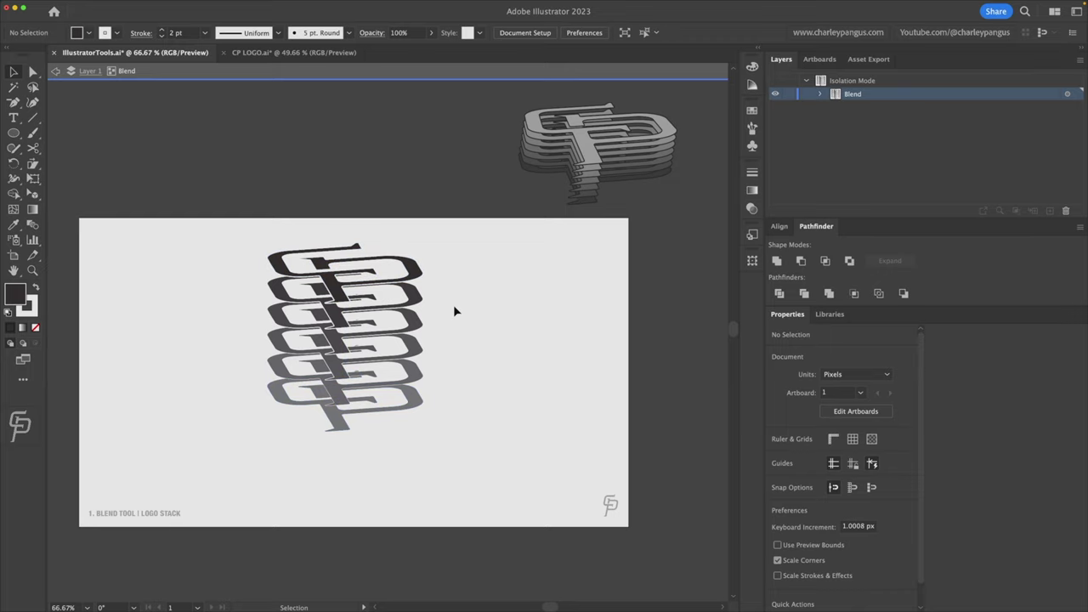
# Drag the blend's top logo down and right to reshape the stack, then expand it
pyautogui.click(357, 280)
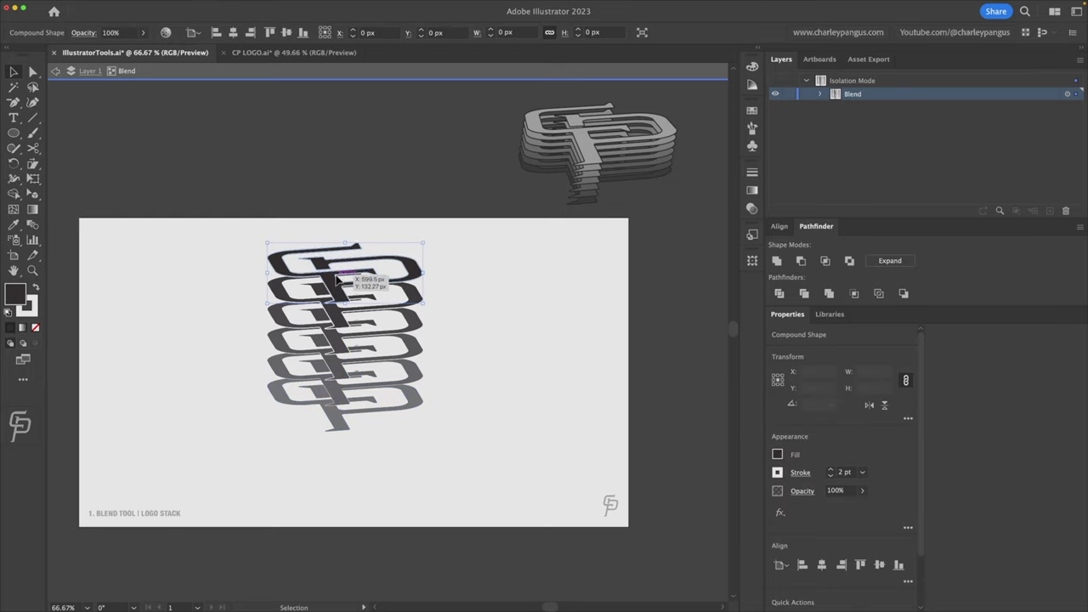
pyautogui.moveTo(334, 282); pyautogui.dragTo(349, 367)
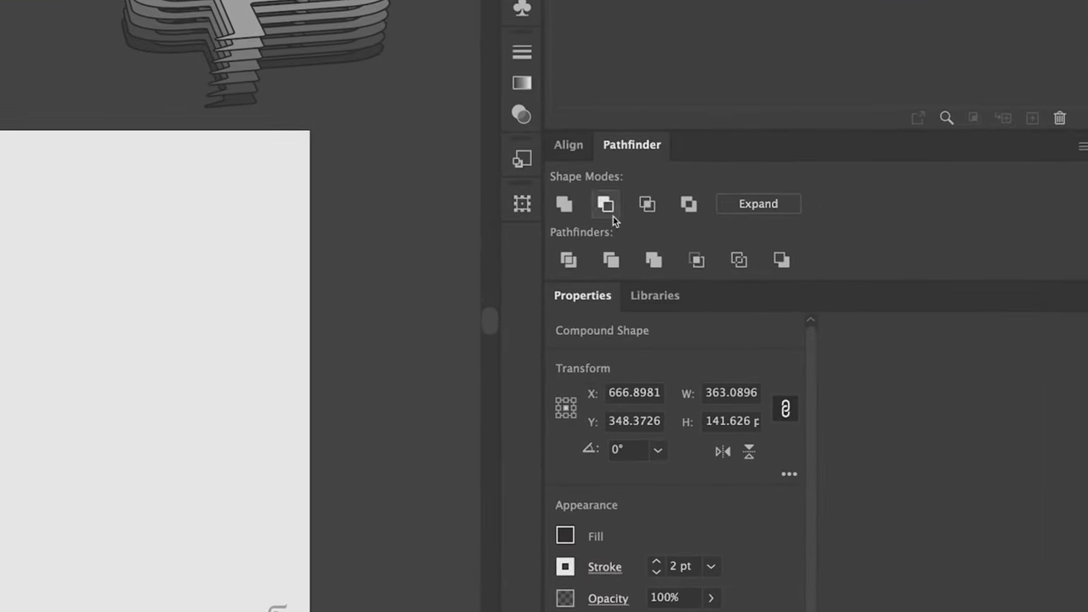
pyautogui.click(755, 209)
pyautogui.click(420, 308)
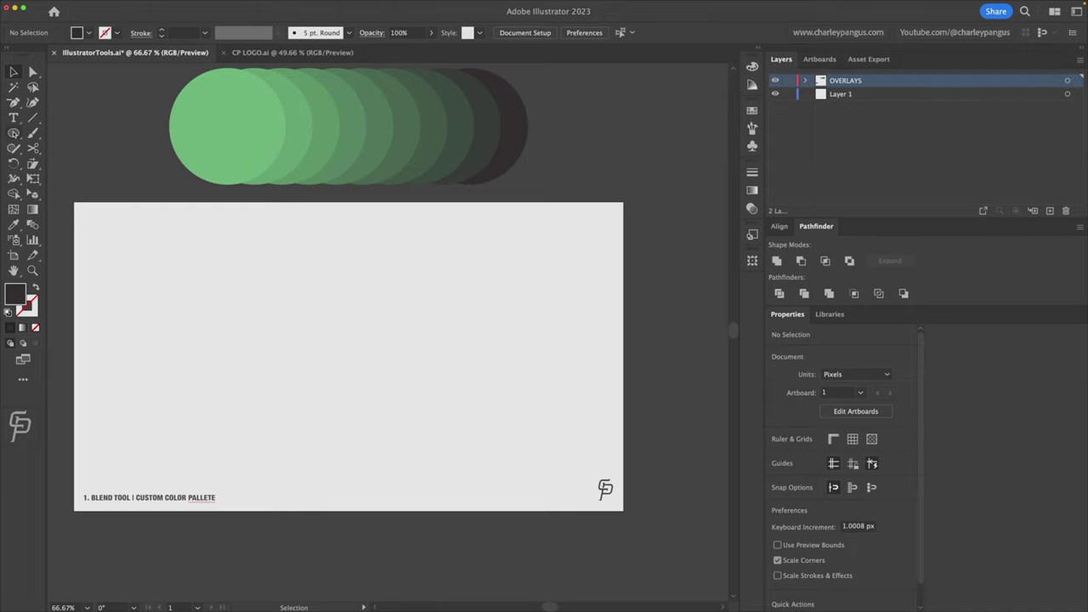
# Draw a second circle beside the green one and fill it near-black
pyautogui.press('l')
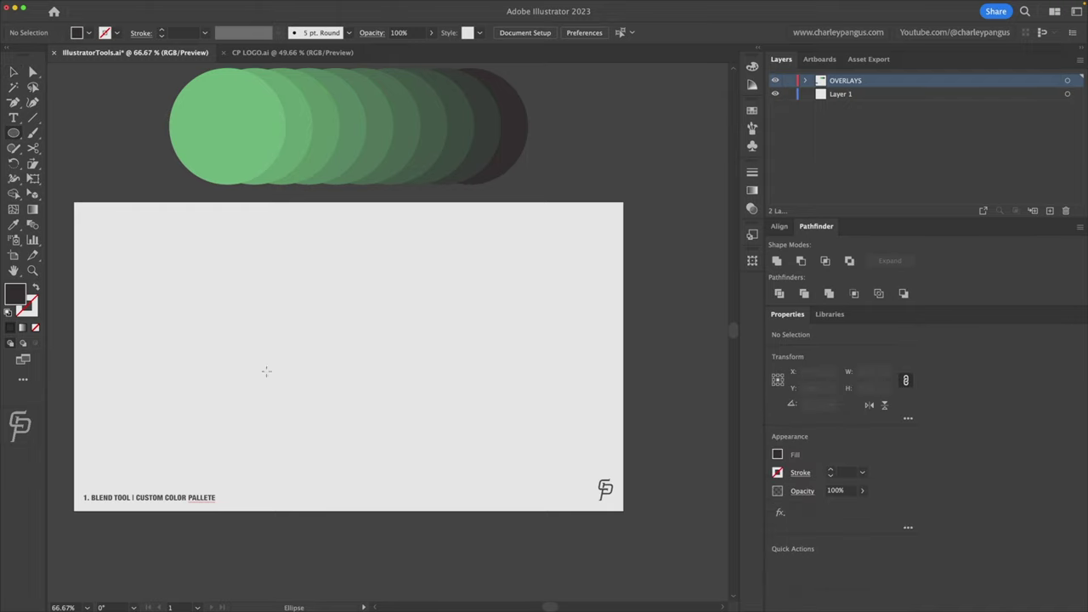
pyautogui.moveTo(154, 286); pyautogui.dragTo(255, 428)
pyautogui.press('v')
pyautogui.click(88, 33)
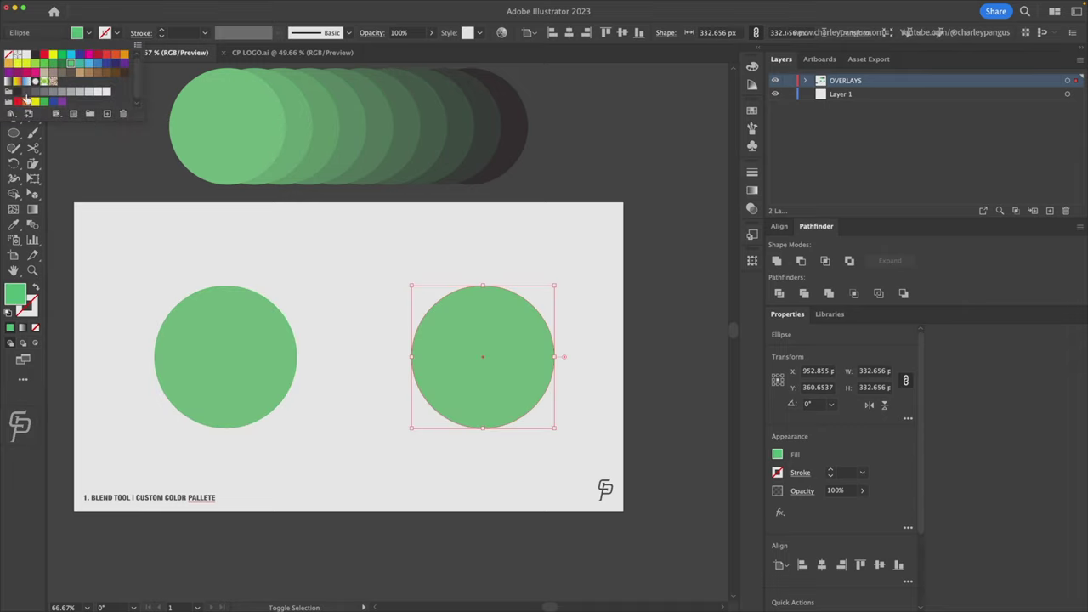
pyautogui.click(22, 92)
pyautogui.click(291, 268)
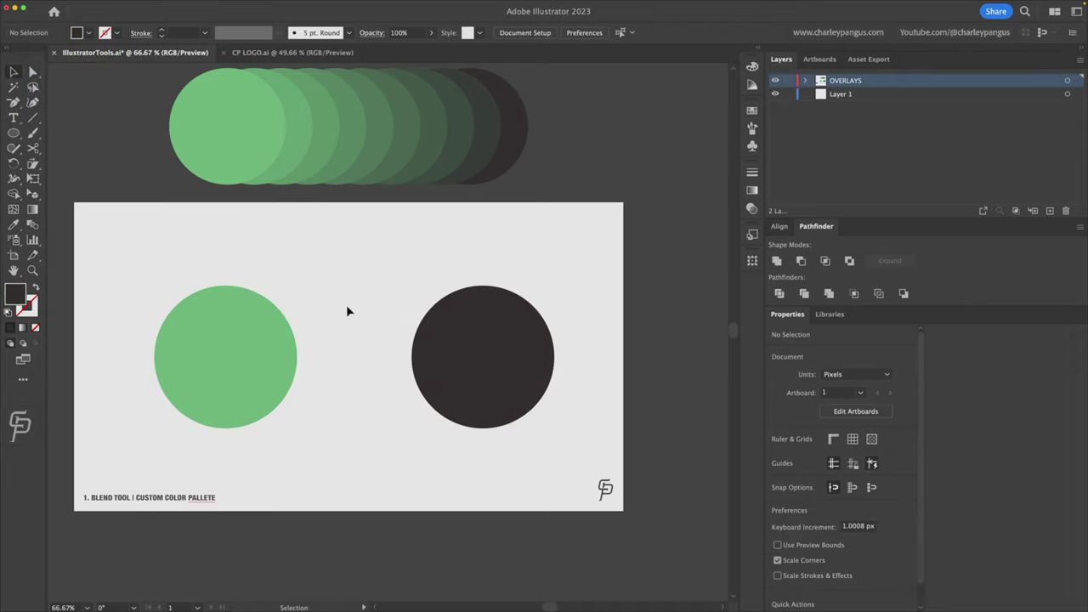
pyautogui.click(228, 337)
pyautogui.press('super')
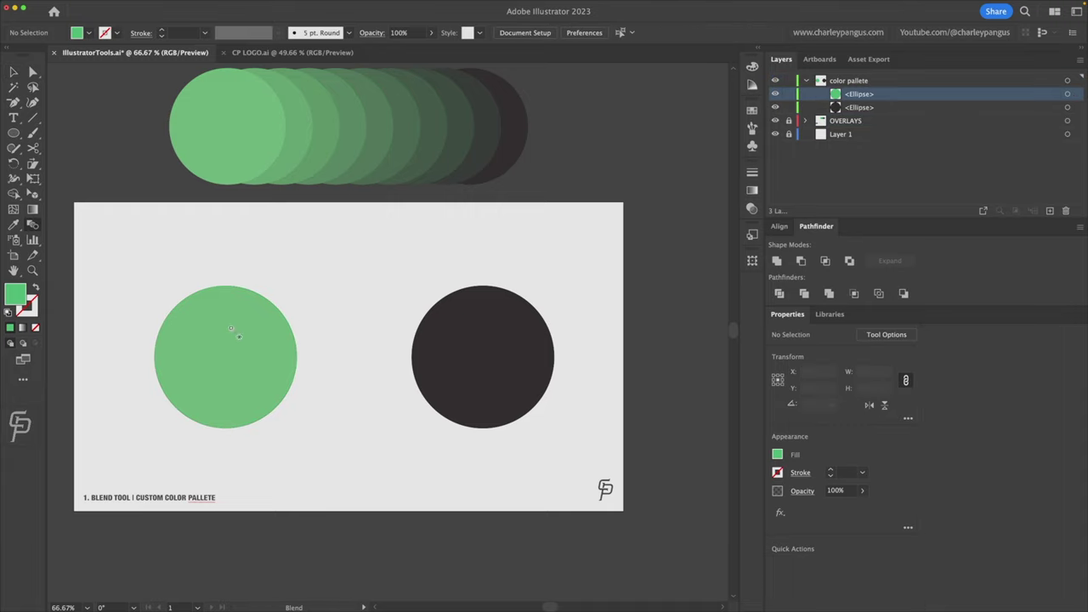
# Set blend options to 8 specified steps and blend the green circle into the dark one
pyautogui.press('Return')
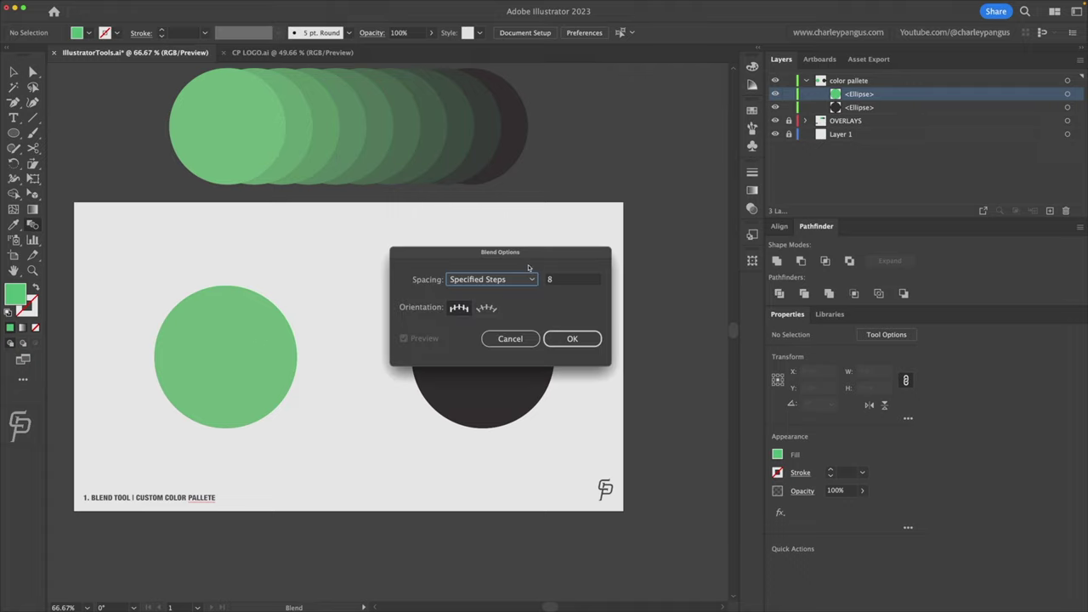
pyautogui.moveTo(541, 254); pyautogui.dragTo(394, 206)
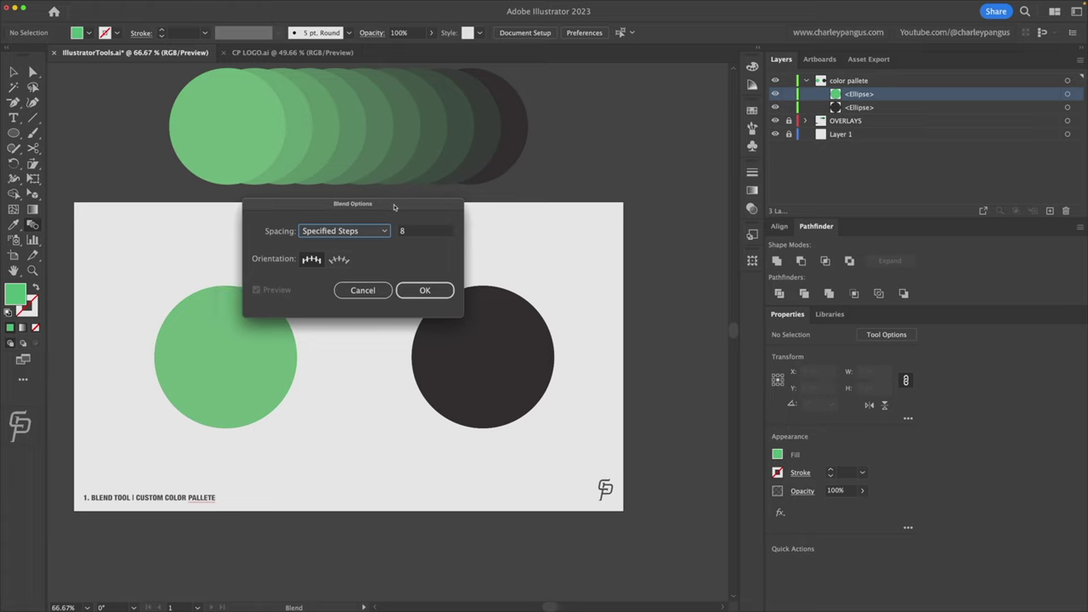
pyautogui.click(412, 230)
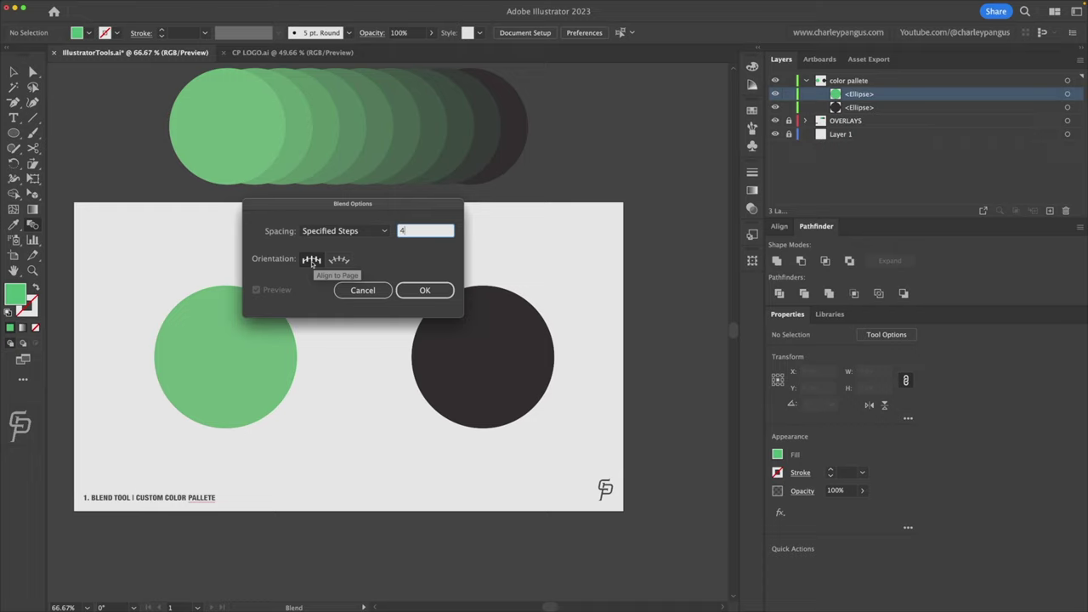
pyautogui.press('BackSpace')
pyautogui.write('8')
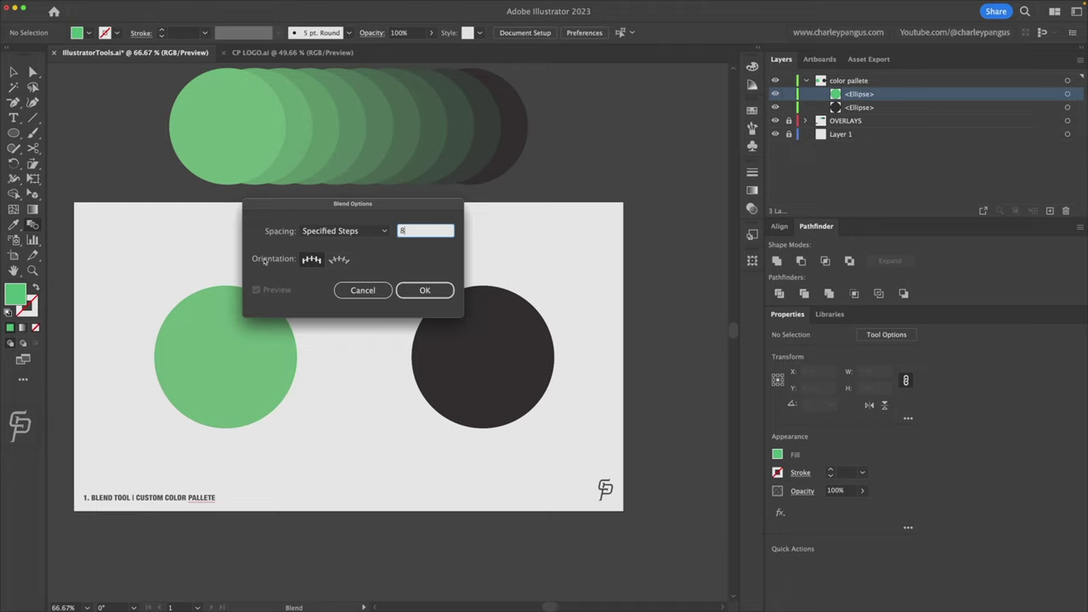
pyautogui.click(421, 291)
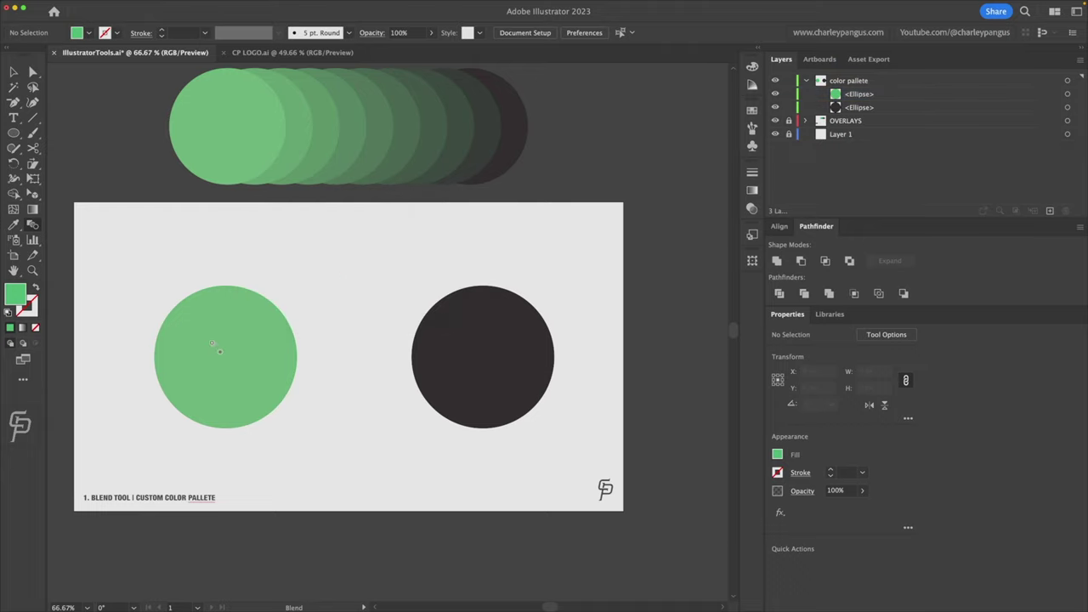
pyautogui.click(512, 335)
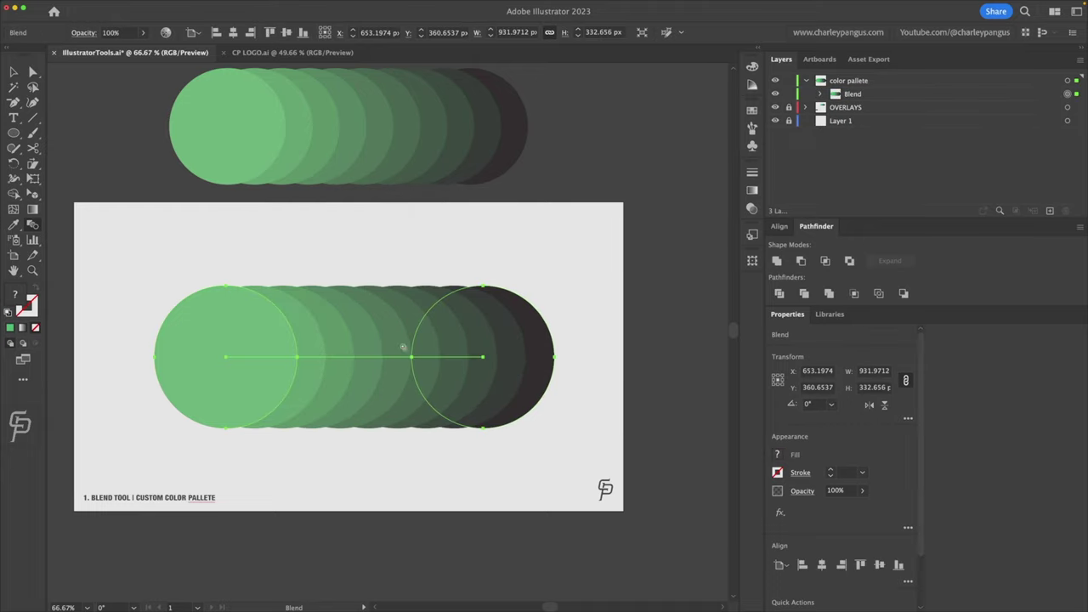
pyautogui.press('a')
pyautogui.click(208, 355)
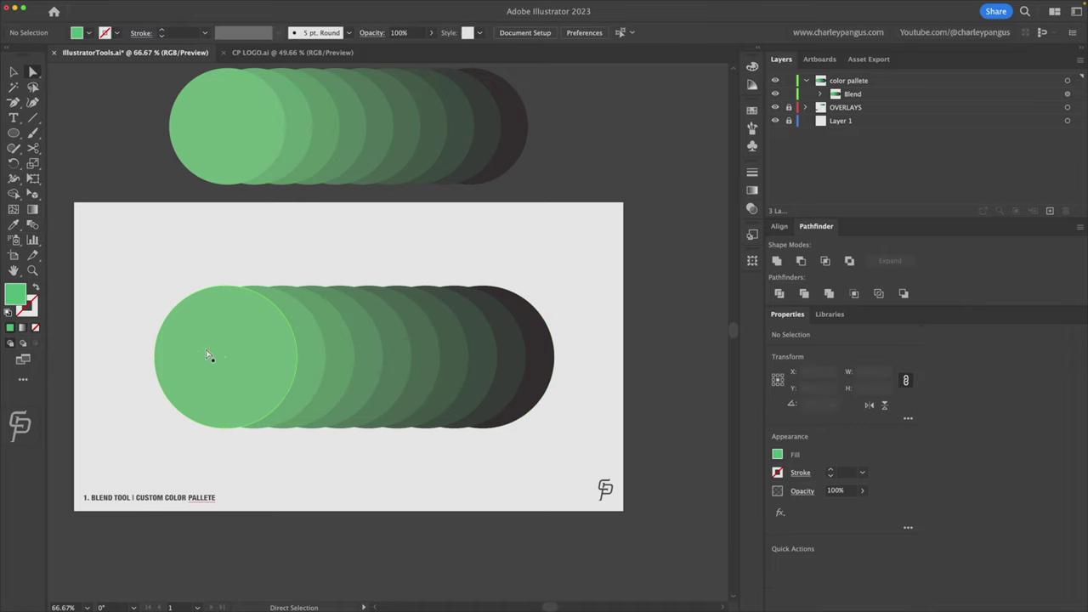
# Recolour the blend's green end circle yellow
pyautogui.click(209, 350)
pyautogui.click(549, 349)
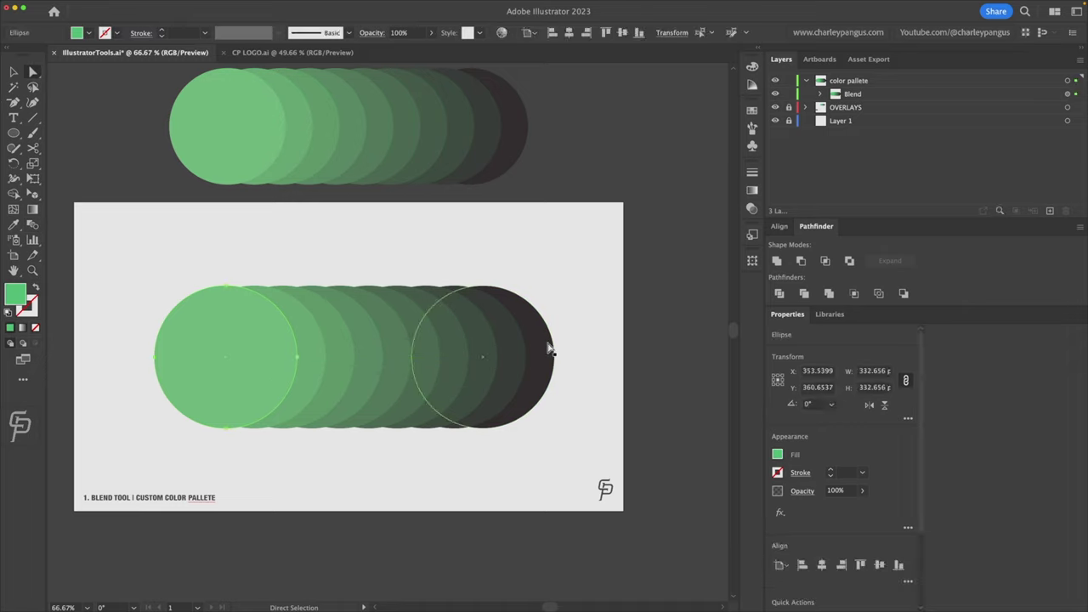
pyautogui.click(261, 332)
pyautogui.click(527, 332)
pyautogui.click(270, 331)
pyautogui.click(89, 33)
pyautogui.click(53, 56)
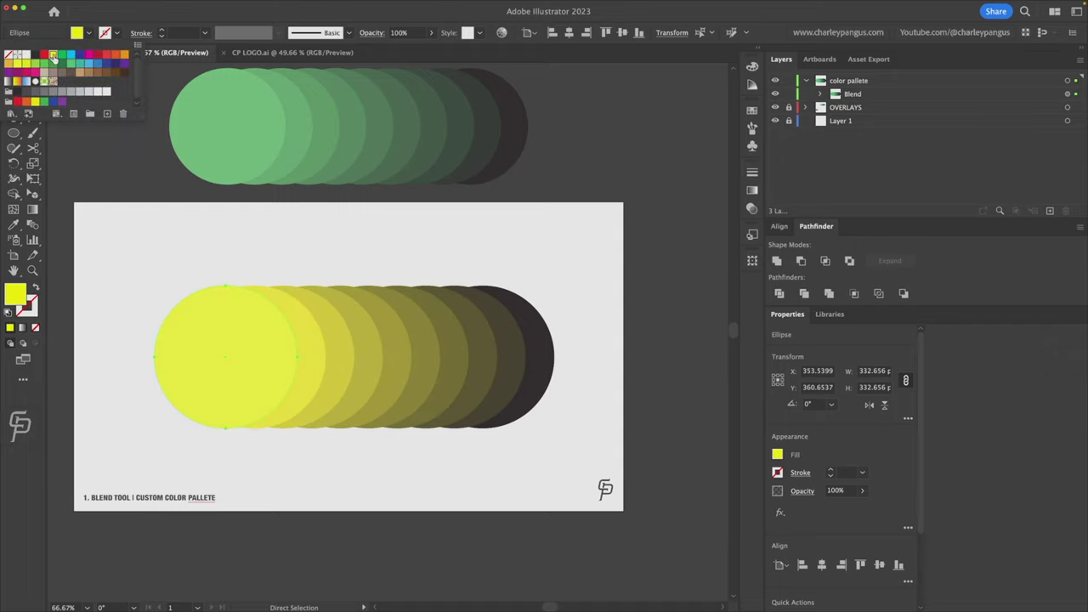
pyautogui.click(180, 260)
pyautogui.click(182, 260)
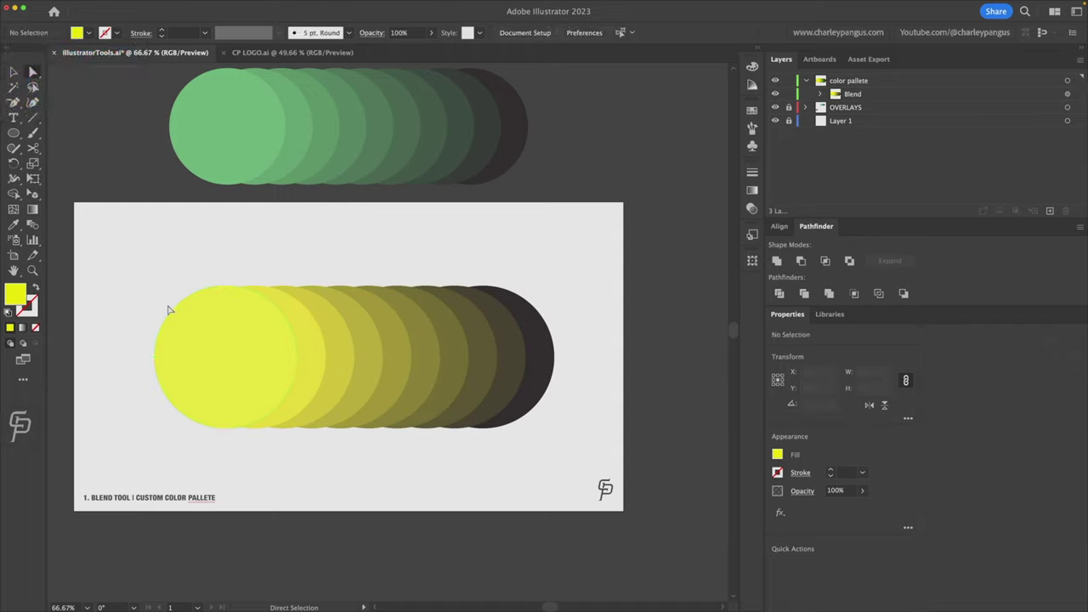
# Recolour the blend's dark end circle crimson
pyautogui.click(529, 327)
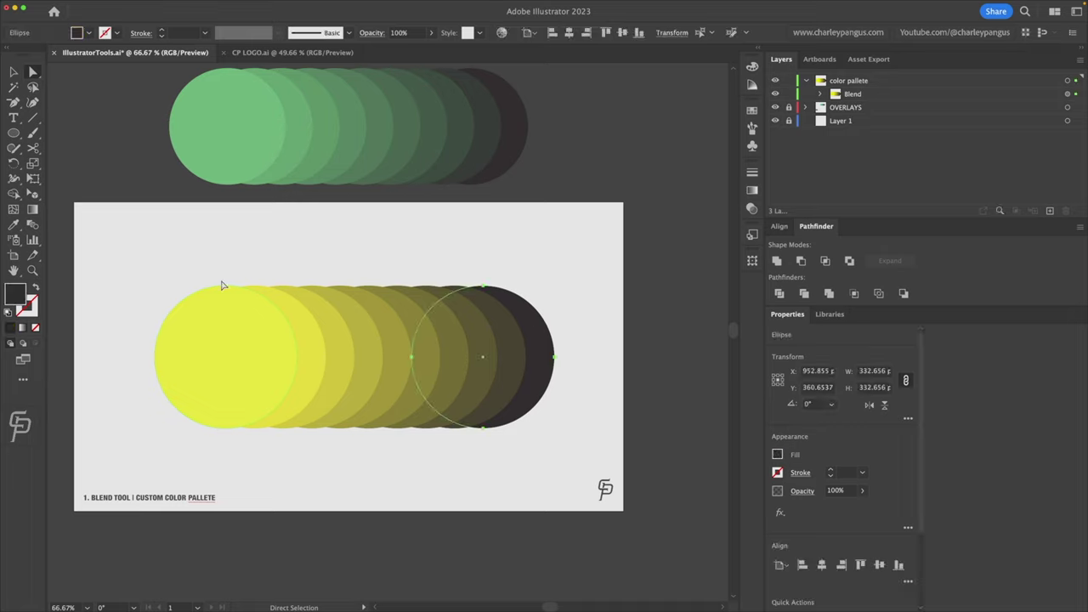
pyautogui.click(92, 33)
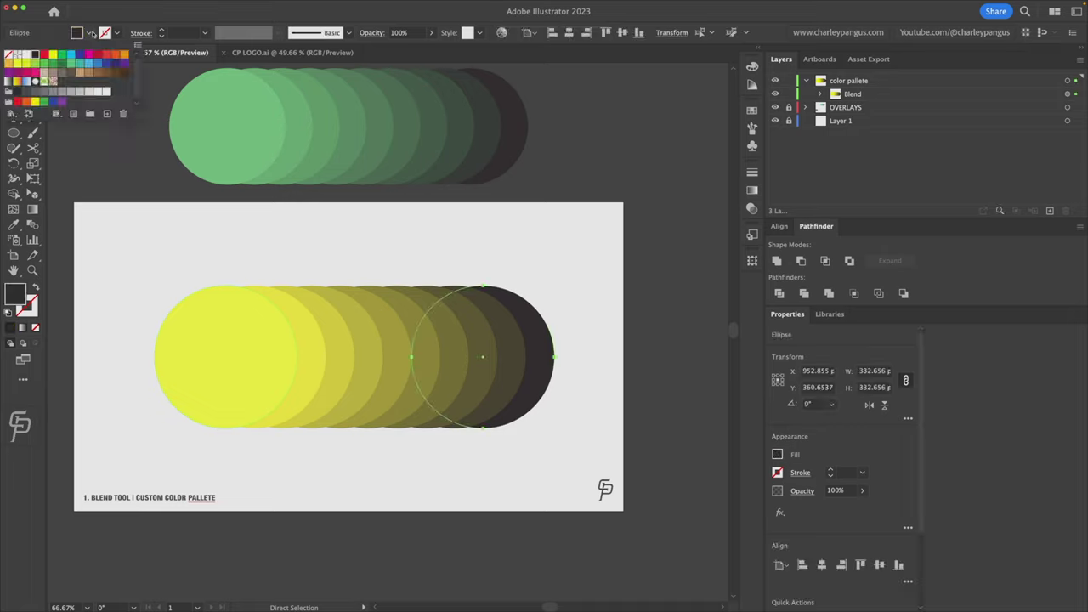
pyautogui.click(27, 79)
pyautogui.click(182, 260)
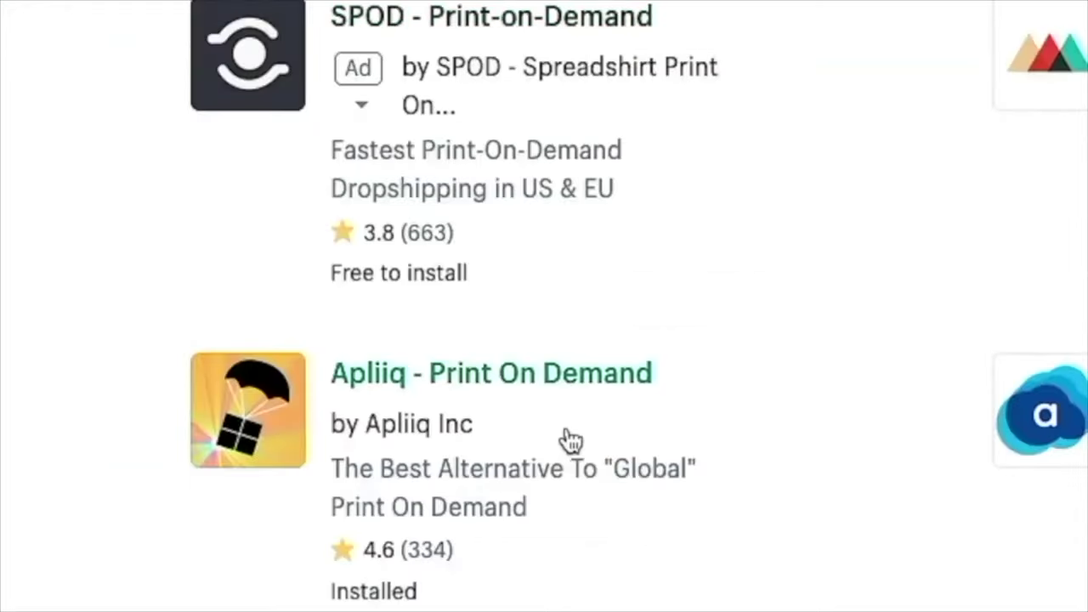
# Open the Apliiq - Print On Demand listing and add the app
pyautogui.click(536, 410)
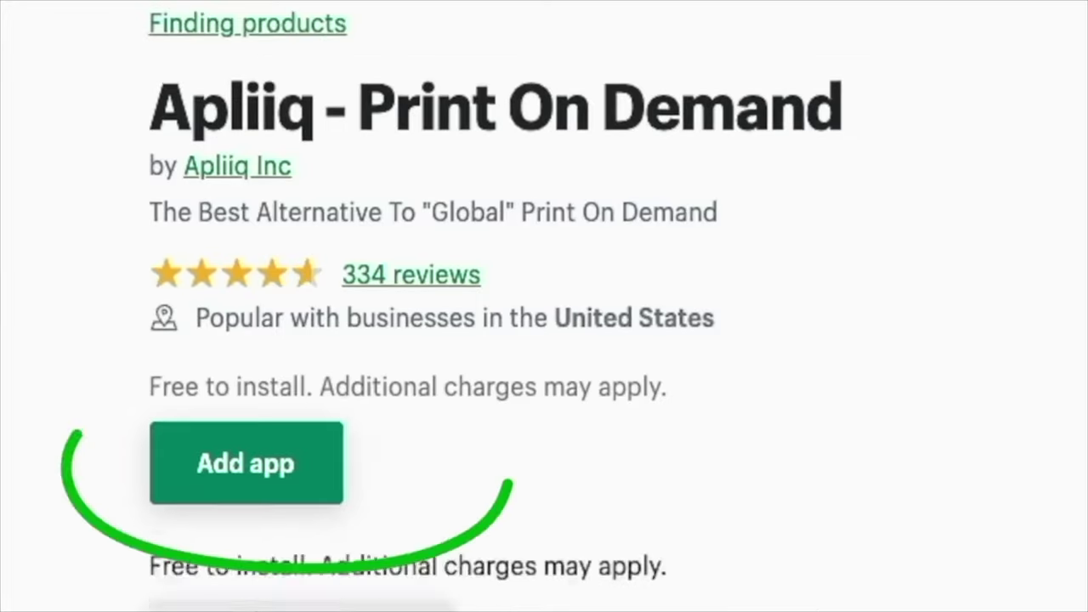
pyautogui.click(247, 464)
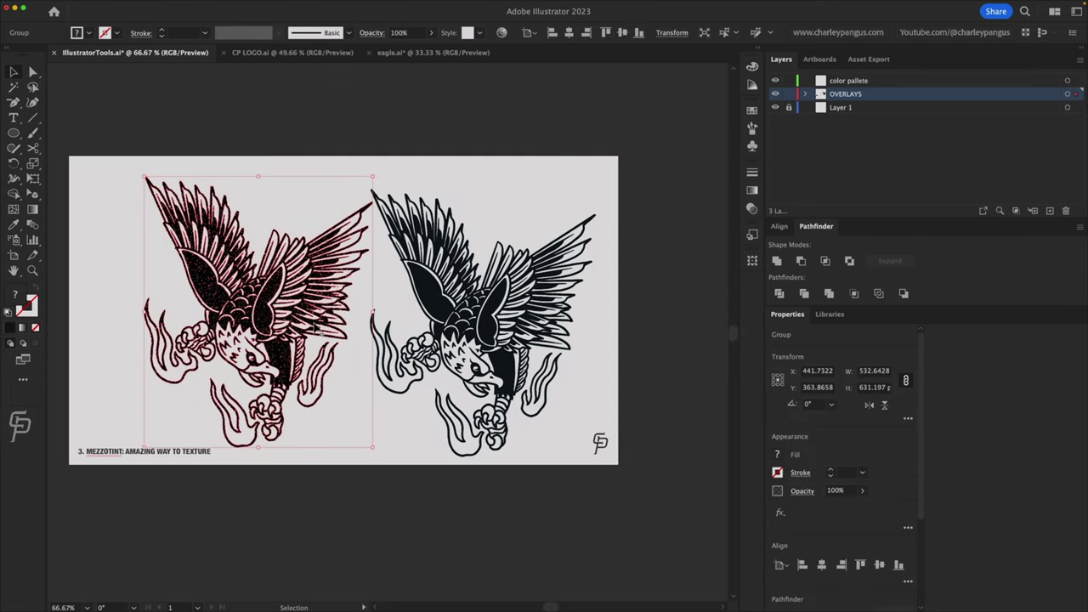
# Delete the left eagle and drag the remaining eagle to the artboard's left side
pyautogui.press('Delete')
pyautogui.click(425, 308)
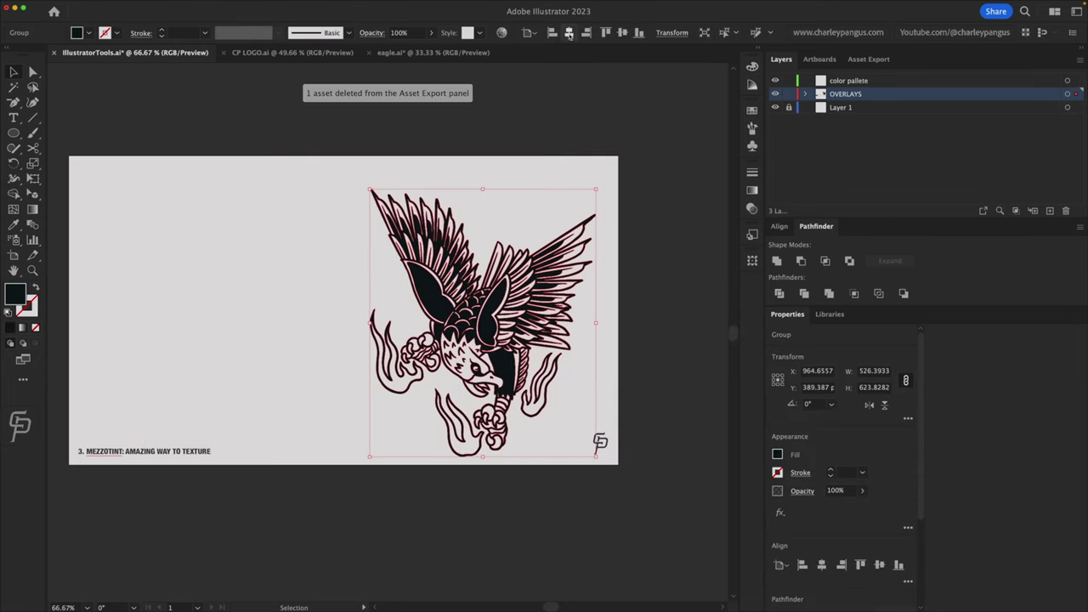
pyautogui.moveTo(476, 323); pyautogui.dragTo(335, 323)
pyautogui.click(561, 294)
# Zoom to about 100% and nudge the eagle up and left into place
pyautogui.press('z')
pyautogui.click(362, 306)
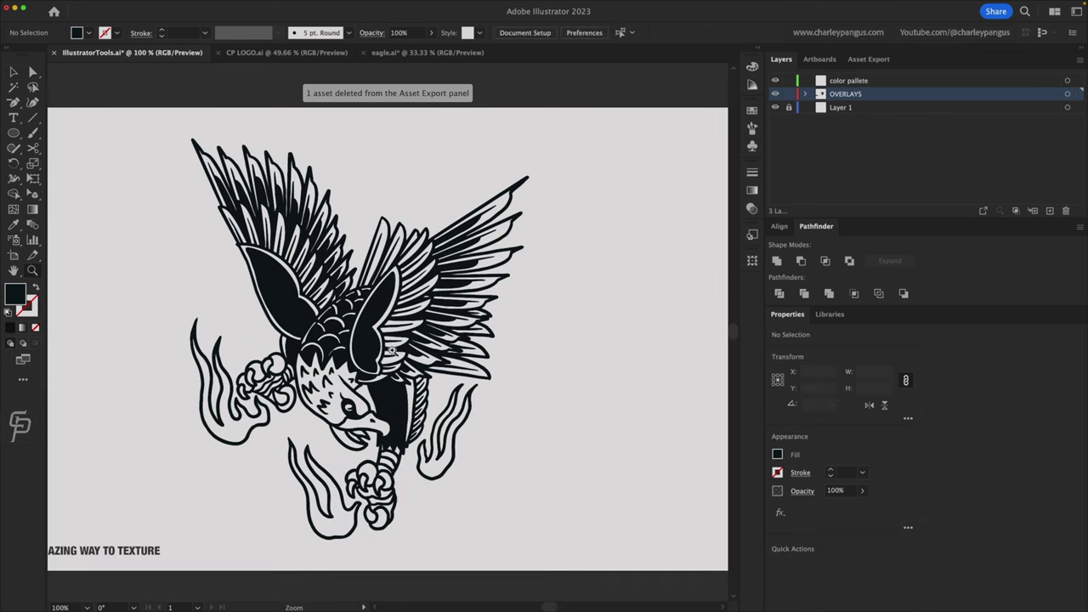
pyautogui.moveTo(366, 392); pyautogui.dragTo(281, 279)
pyautogui.hotkey('ctrl', 'shift', 'a')
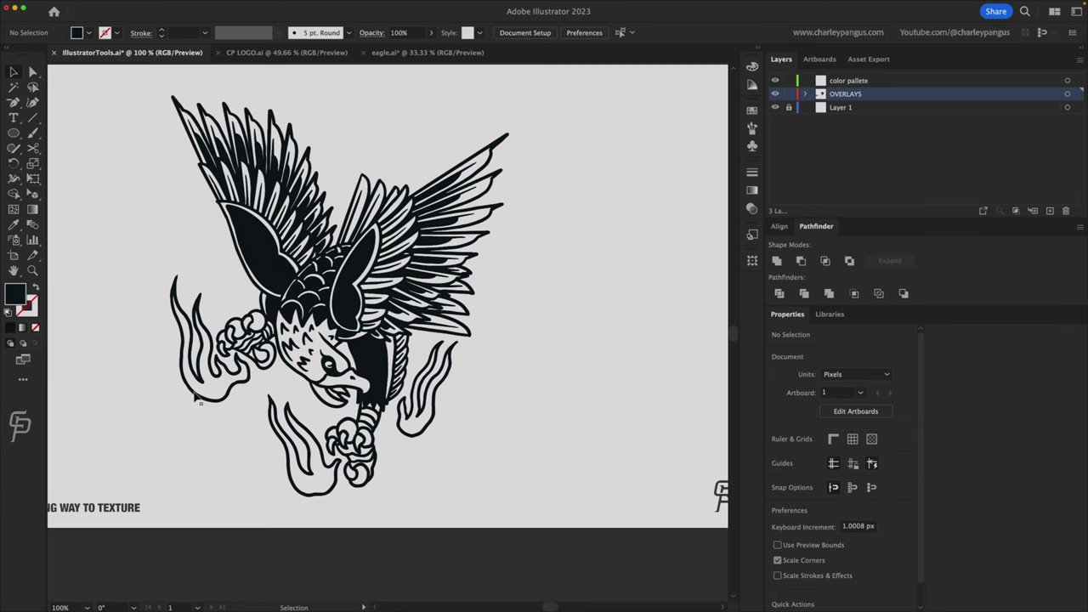
# Apply Effect > Pixelate > Mezzotint with the Coarse Dots type to the eagle group
pyautogui.click(333, 330)
pyautogui.click(172, 5)
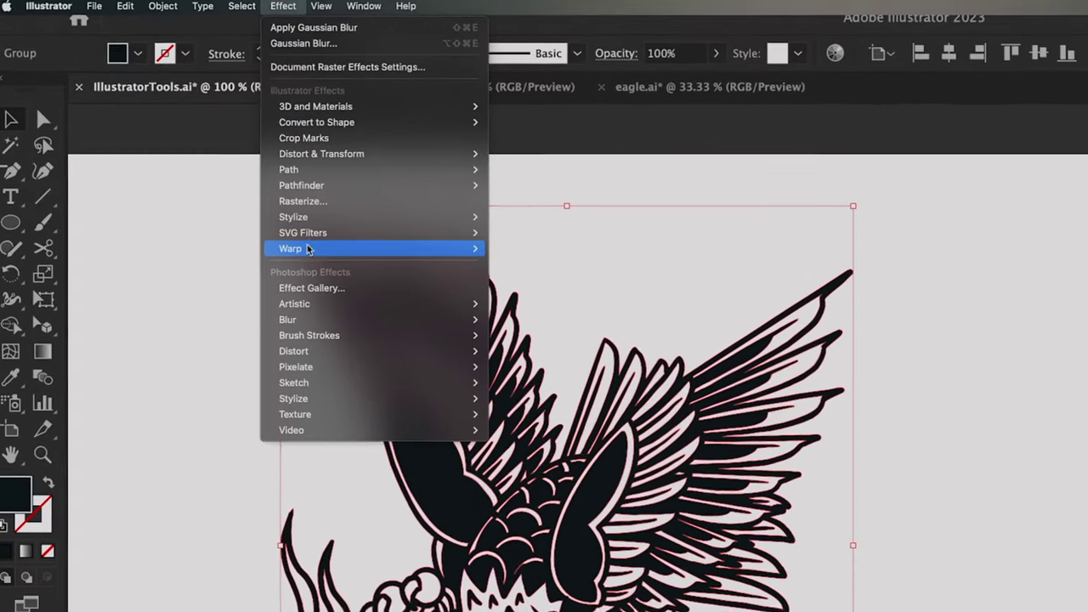
pyautogui.moveTo(319, 370)
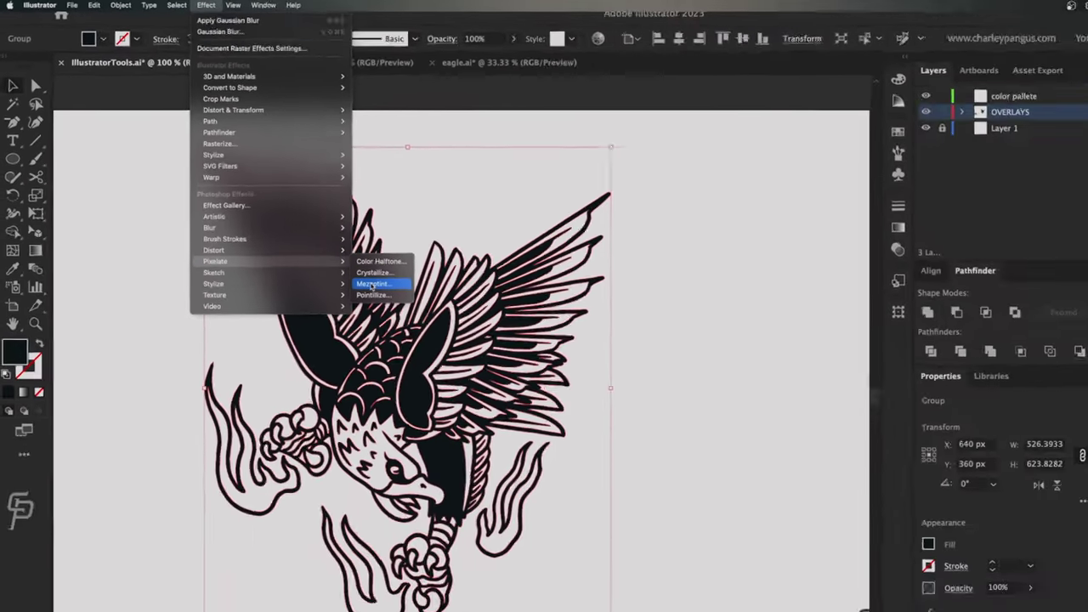
pyautogui.click(527, 404)
pyautogui.click(481, 300)
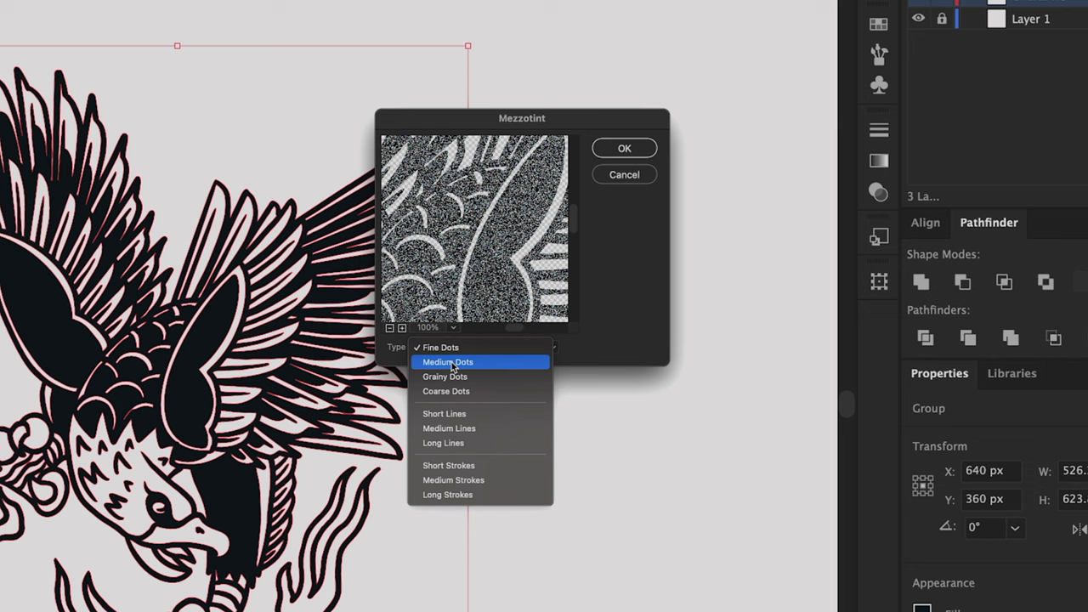
pyautogui.click(448, 362)
pyautogui.click(450, 349)
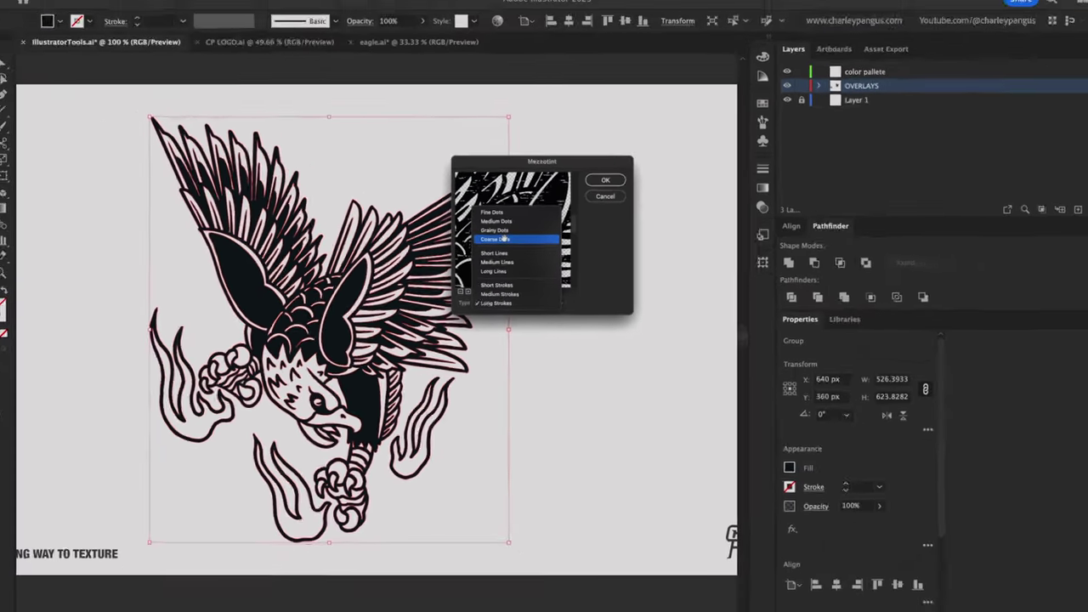
pyautogui.click(507, 241)
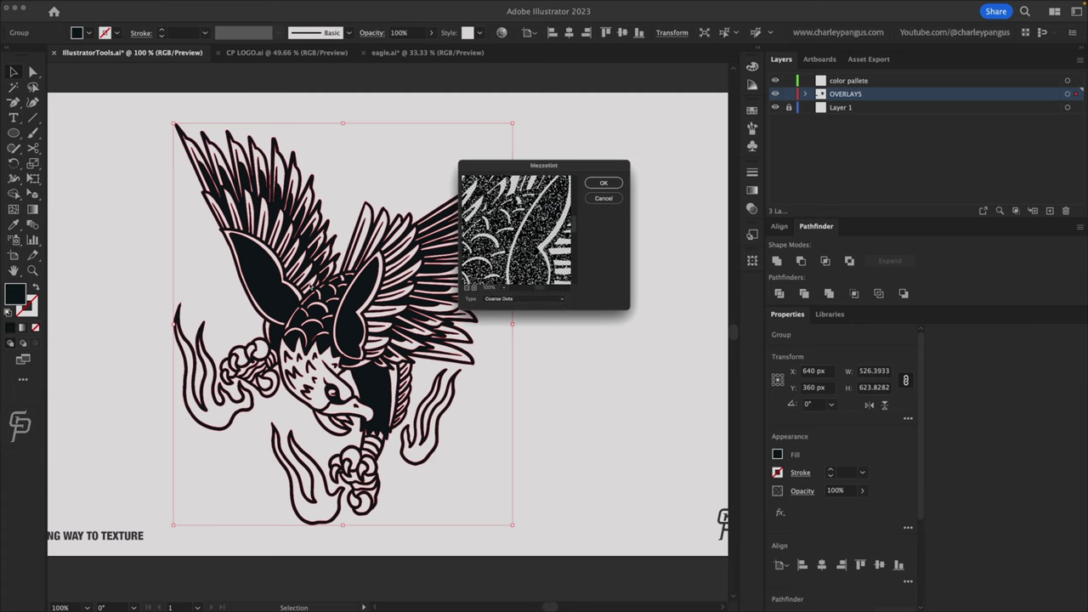
pyautogui.press('Return')
# Apply a Gaussian Blur of about 1.4 px radius to the eagle
pyautogui.click(177, 4)
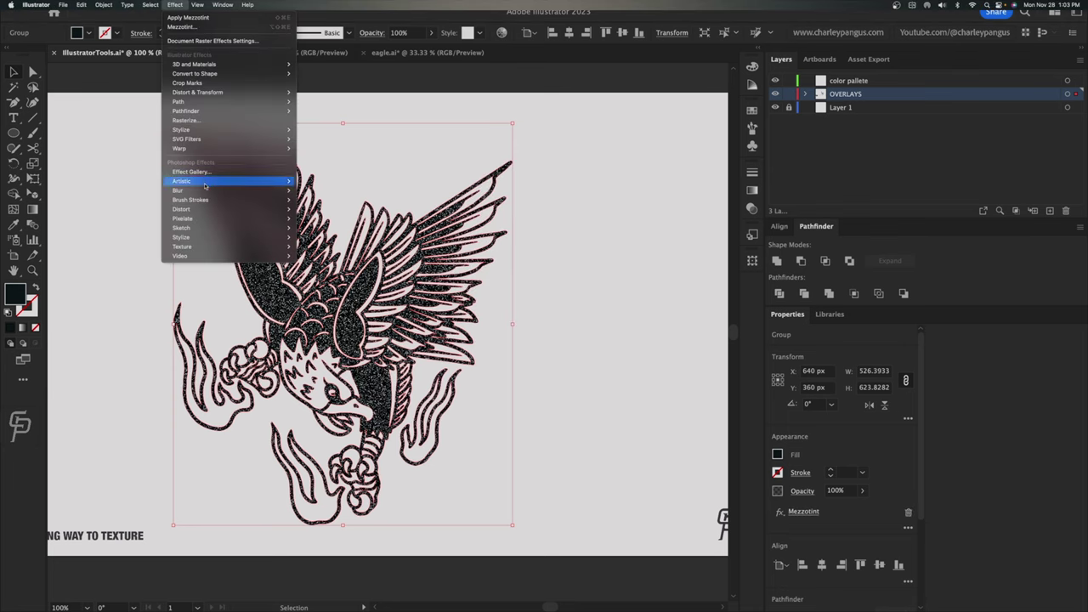
pyautogui.moveTo(204, 191)
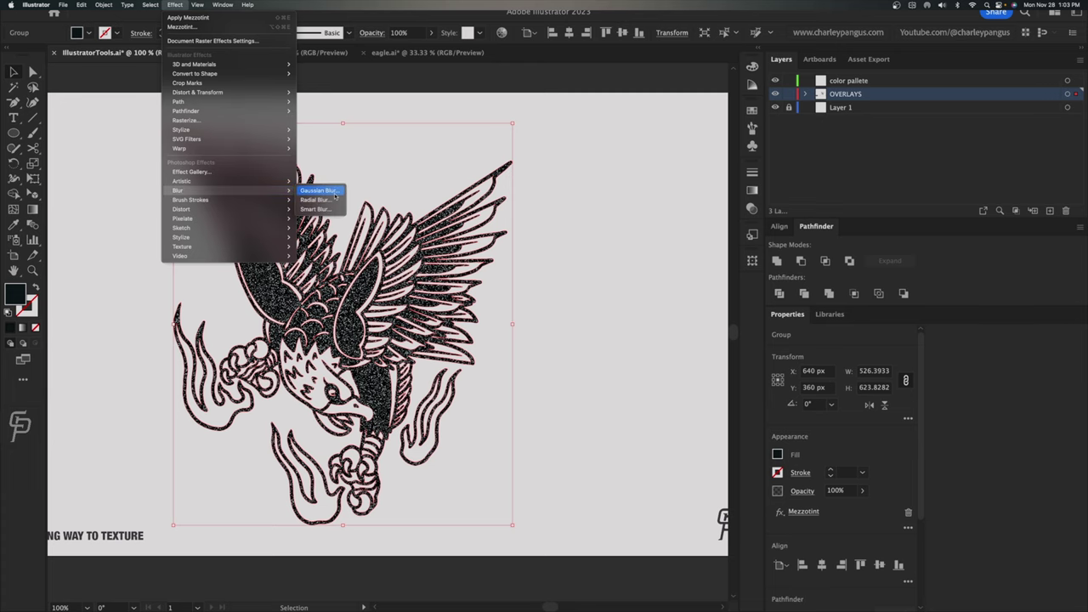
pyautogui.click(334, 196)
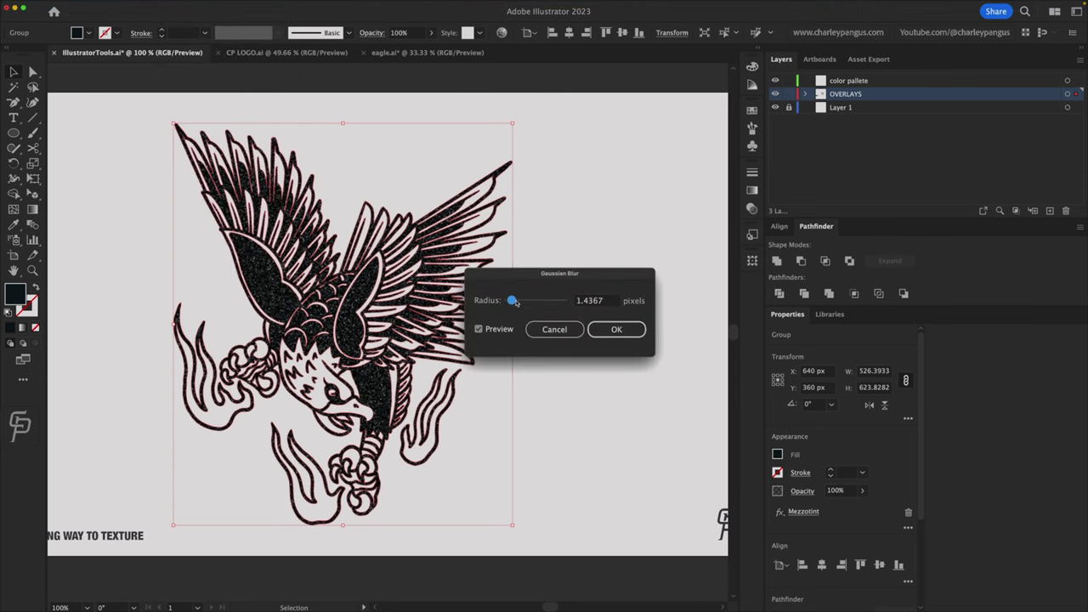
pyautogui.press('Return')
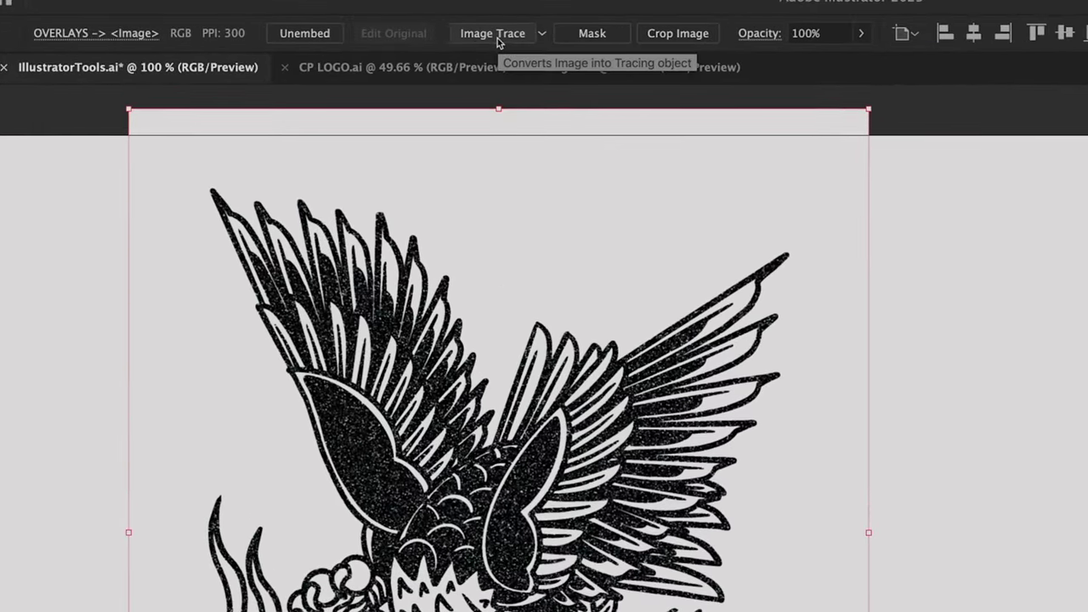
# Image-trace the blurred eagle with threshold 111, noise lowered to 16 px, and Ignore White on
pyautogui.click(383, 33)
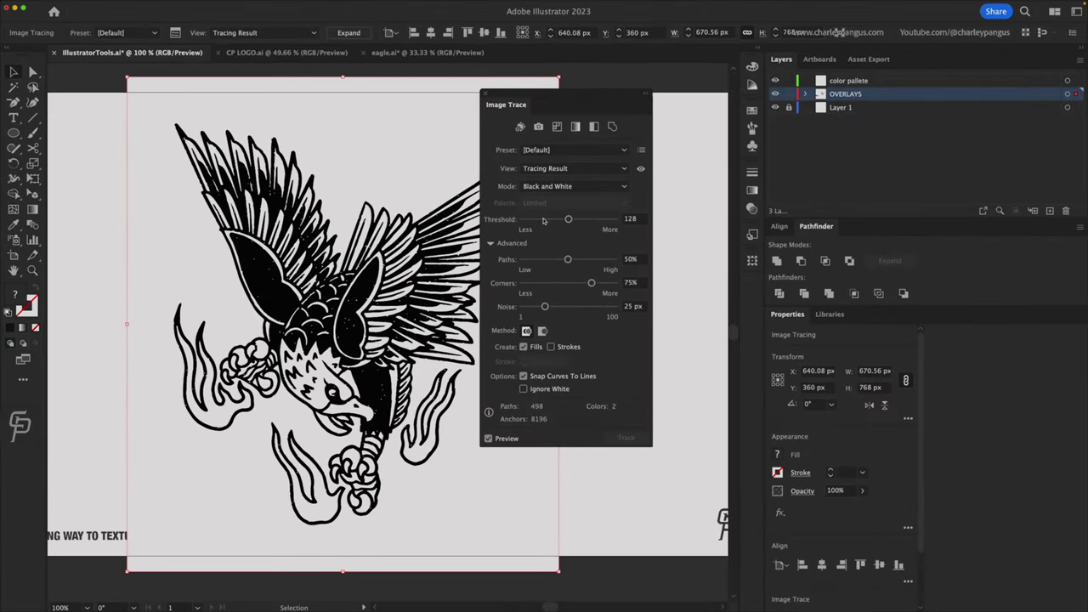
pyautogui.click(561, 219)
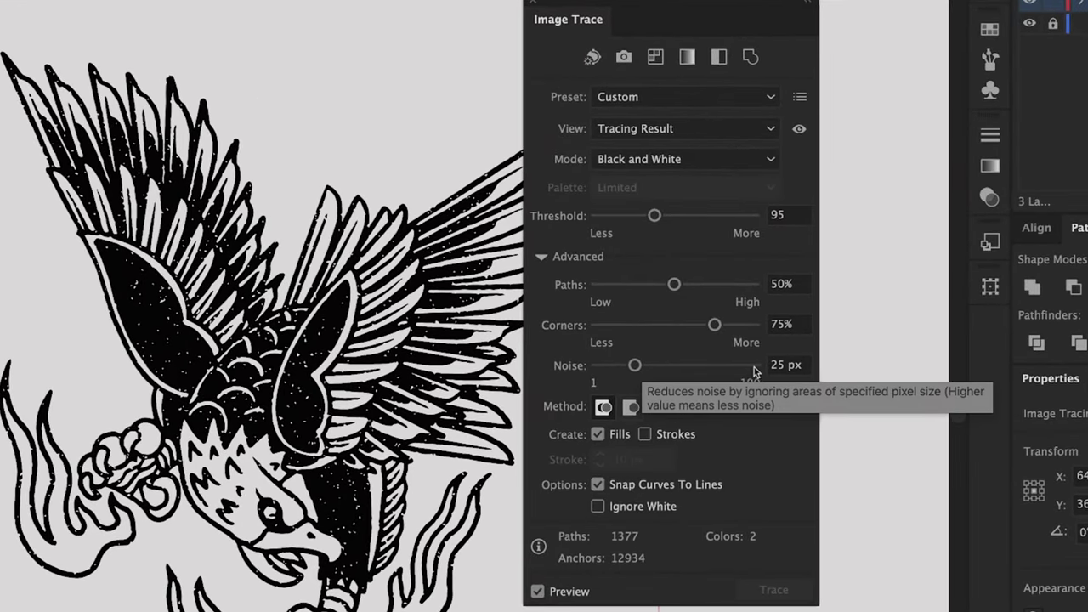
pyautogui.moveTo(635, 367)
pyautogui.mouseDown()
pyautogui.moveTo(603, 367)
pyautogui.moveTo(638, 366)
pyautogui.moveTo(621, 371)
pyautogui.mouseUp()
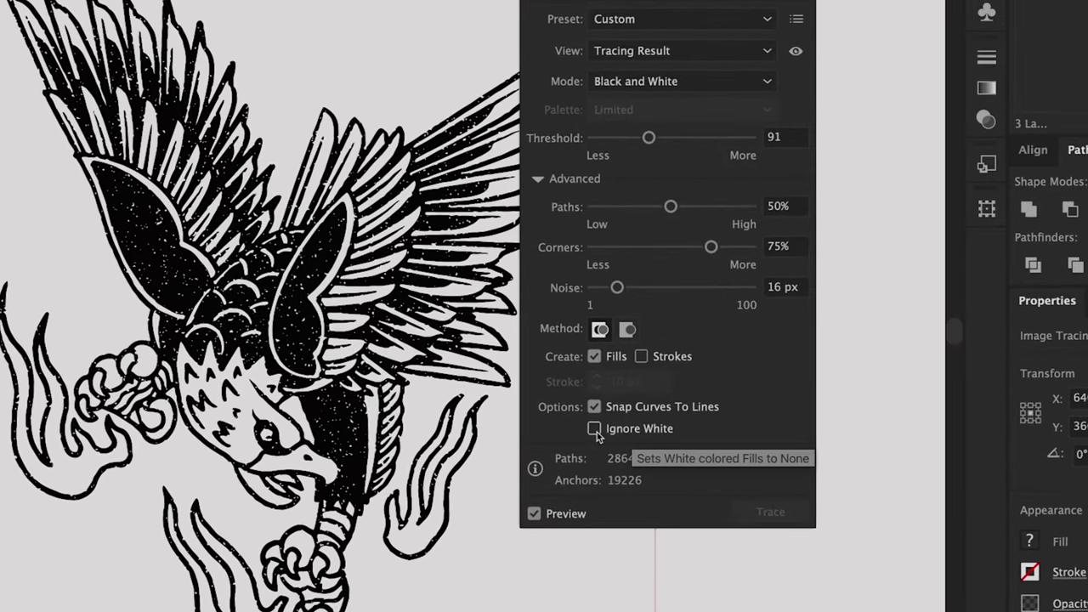
pyautogui.click(594, 429)
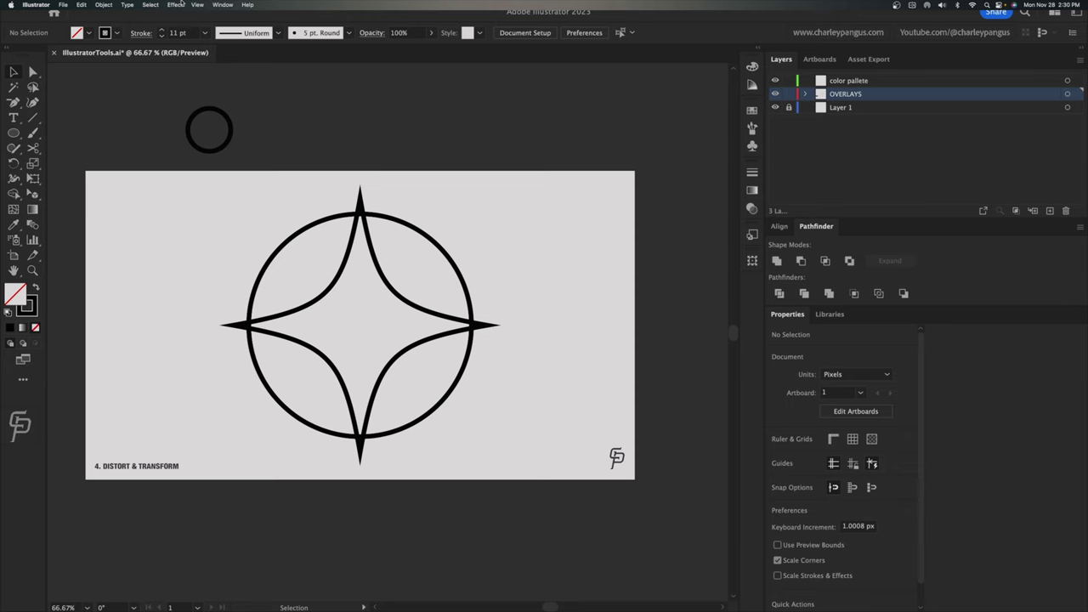
# Drag the star-in-circle artwork up above the Distort & Transform artboard
pyautogui.click(176, 4)
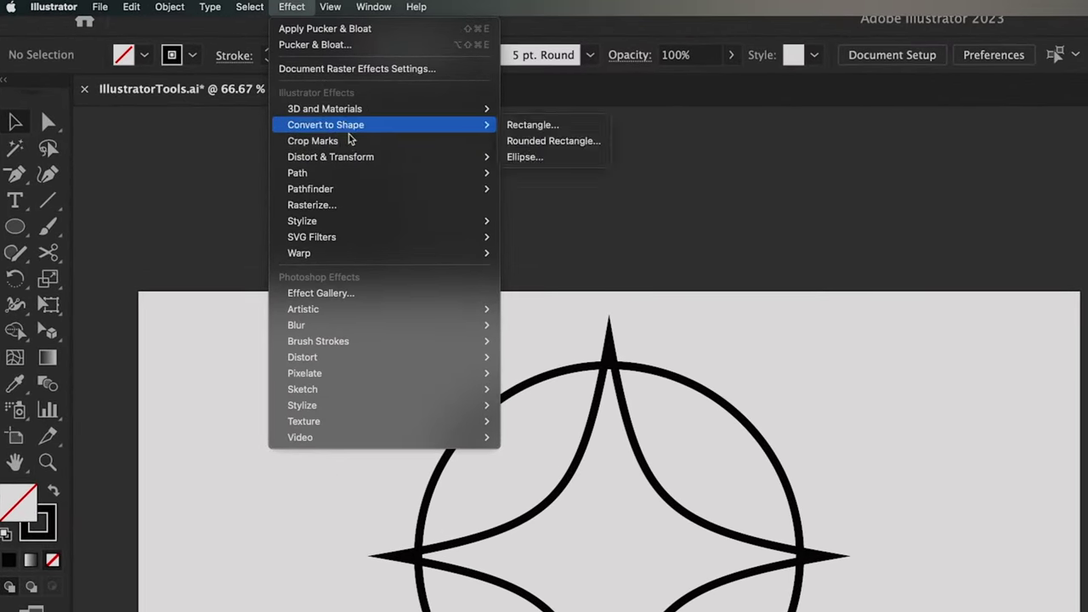
pyautogui.moveTo(358, 158)
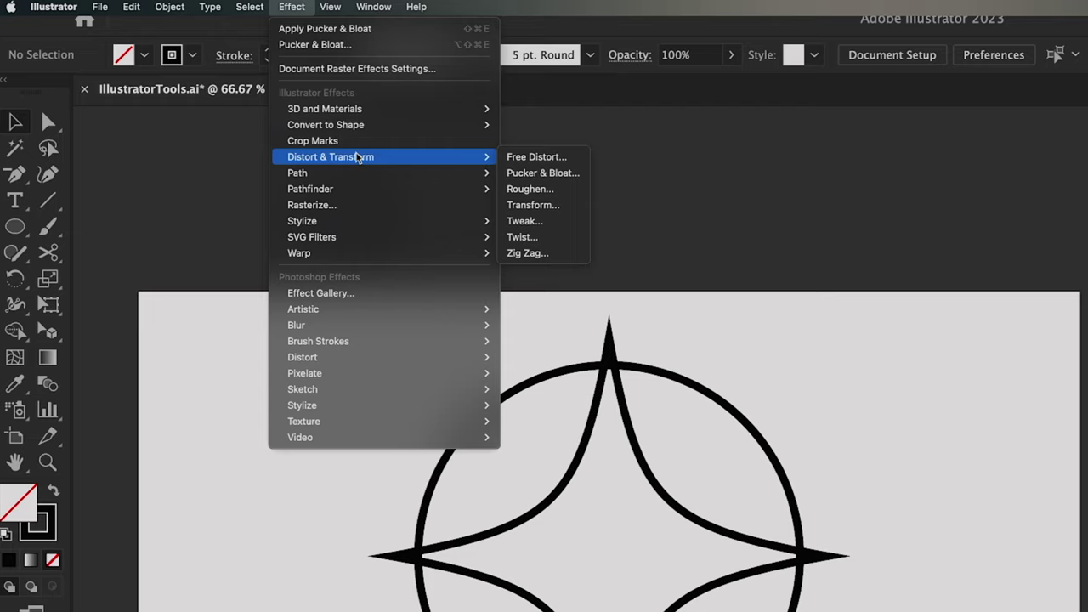
pyautogui.click(538, 583)
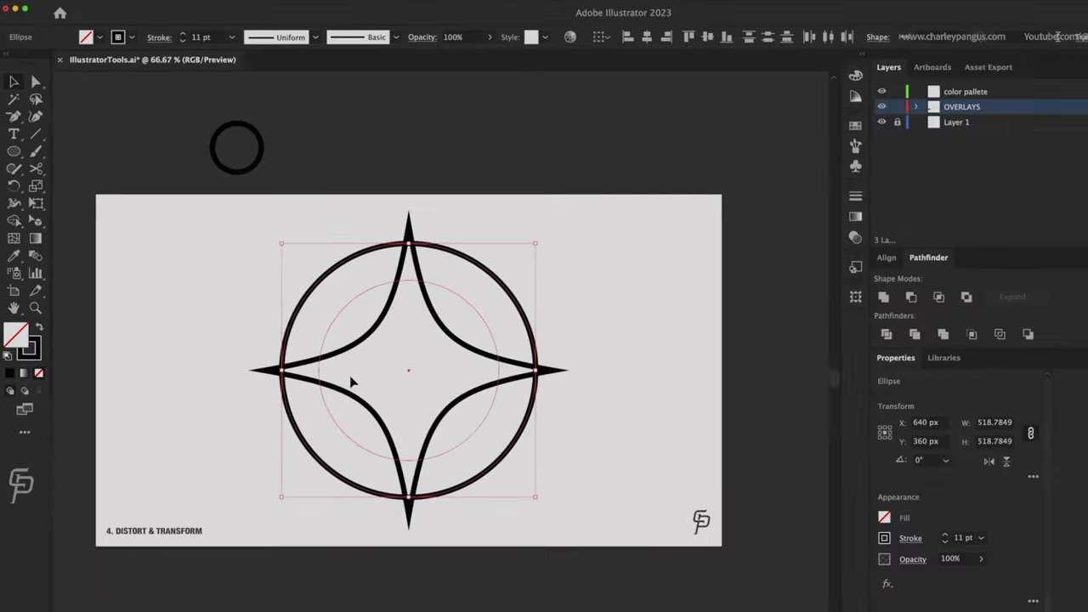
pyautogui.moveTo(343, 375); pyautogui.dragTo(611, 59)
pyautogui.click(226, 166)
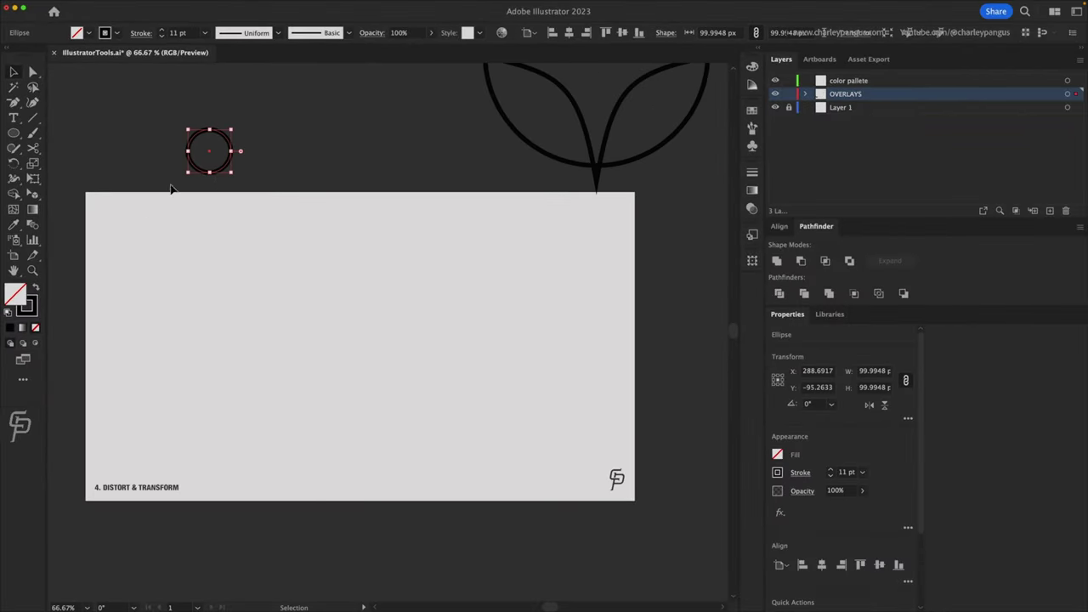
pyautogui.click(170, 188)
# Draw a large circle and preview Pucker & Bloat puckering it into a star and bloating it into loops
pyautogui.press('l')
pyautogui.moveTo(250, 237); pyautogui.dragTo(468, 454)
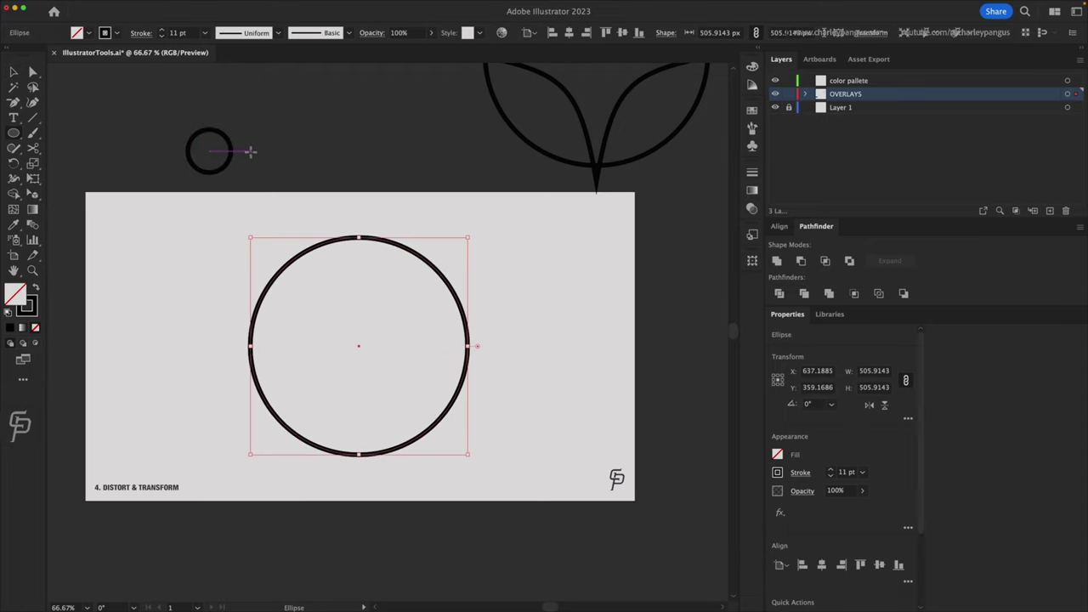
pyautogui.press('v')
pyautogui.click(176, 4)
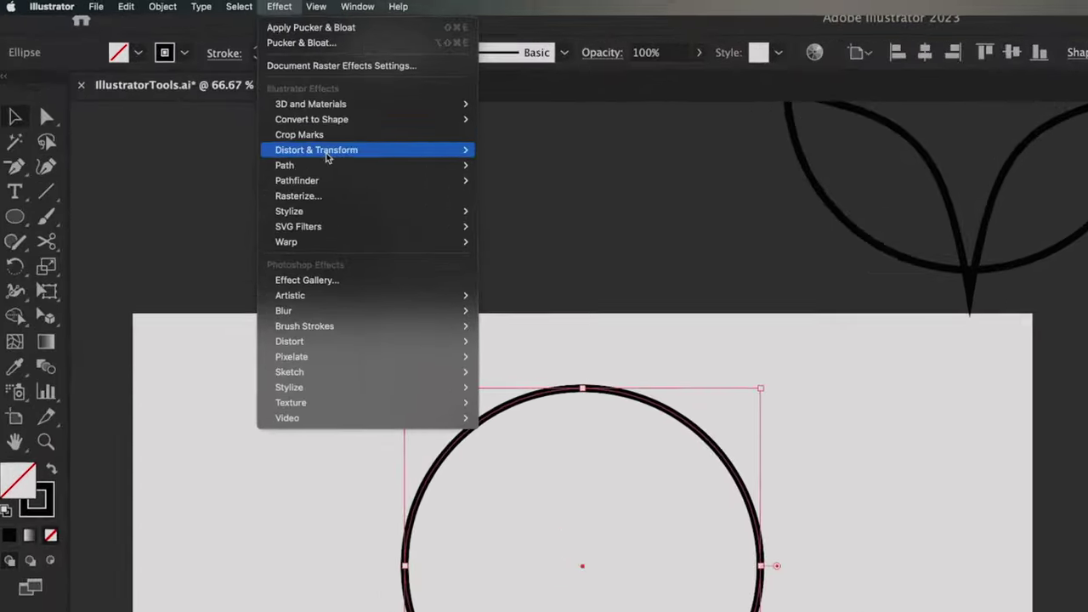
pyautogui.moveTo(208, 96)
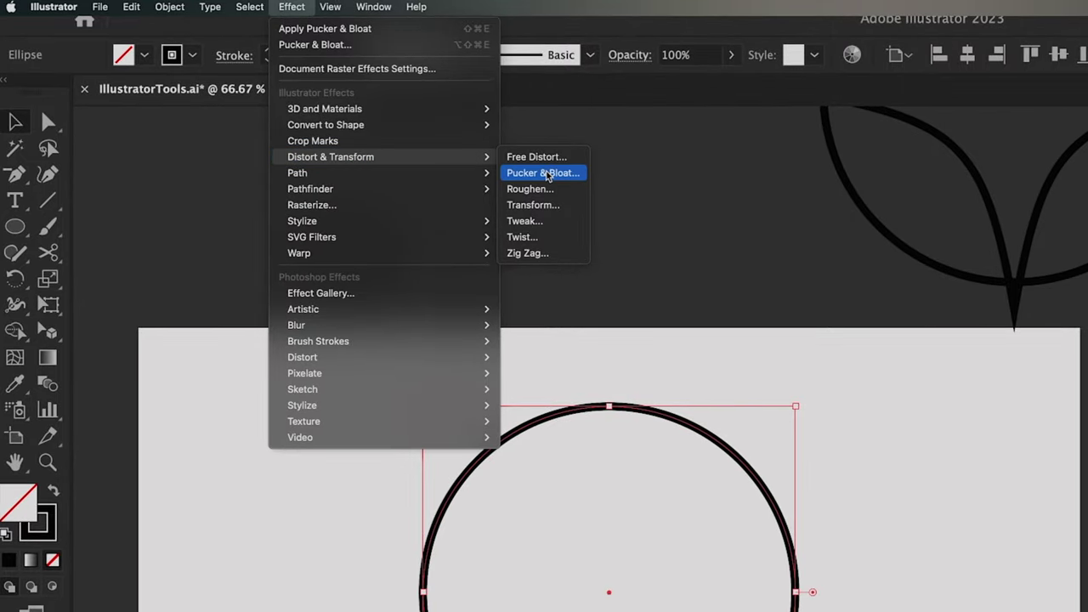
pyautogui.click(547, 173)
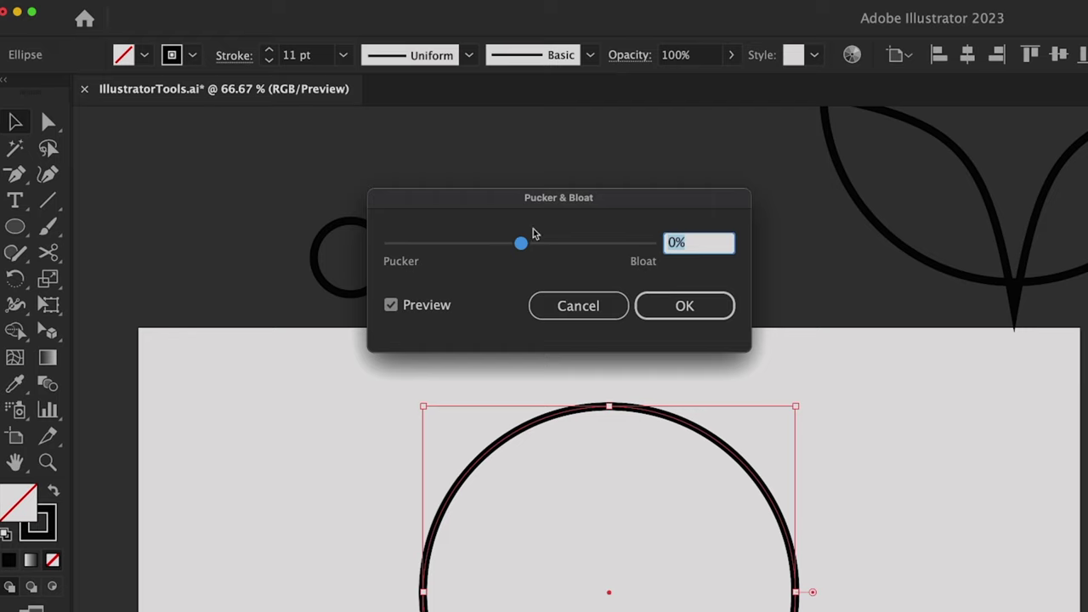
pyautogui.moveTo(540, 197); pyautogui.dragTo(577, 221)
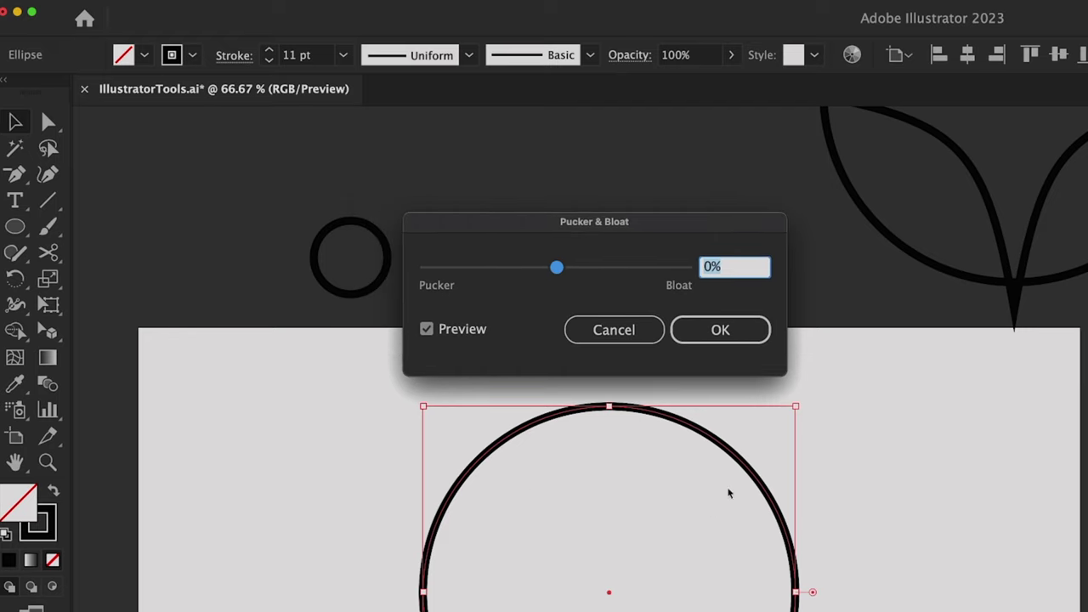
pyautogui.moveTo(556, 267)
pyautogui.mouseDown()
pyautogui.moveTo(481, 268)
pyautogui.moveTo(564, 276)
pyautogui.mouseUp()
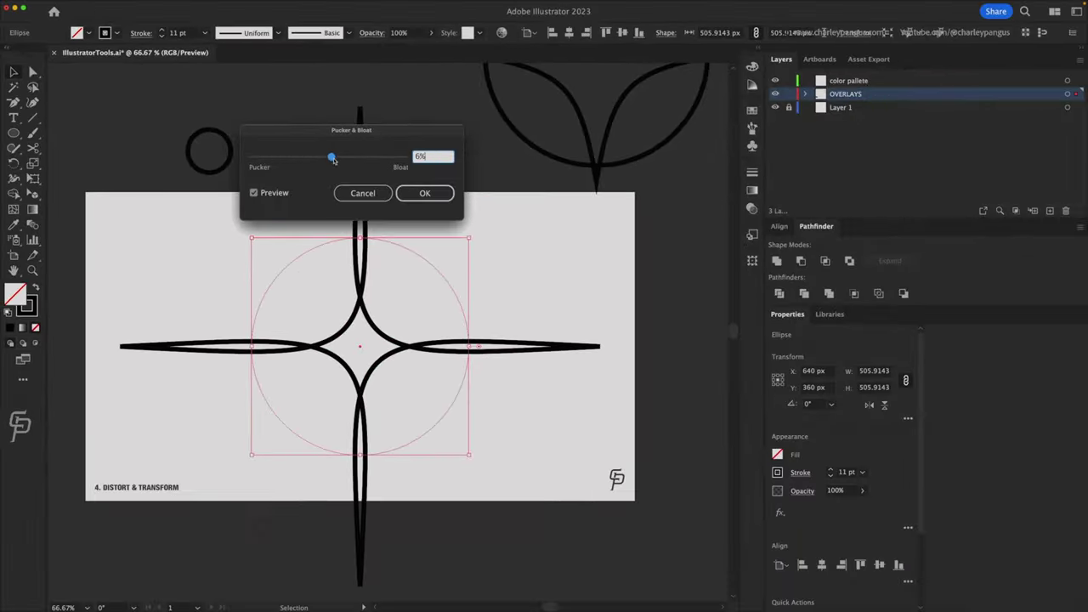
pyautogui.moveTo(332, 160); pyautogui.dragTo(299, 158)
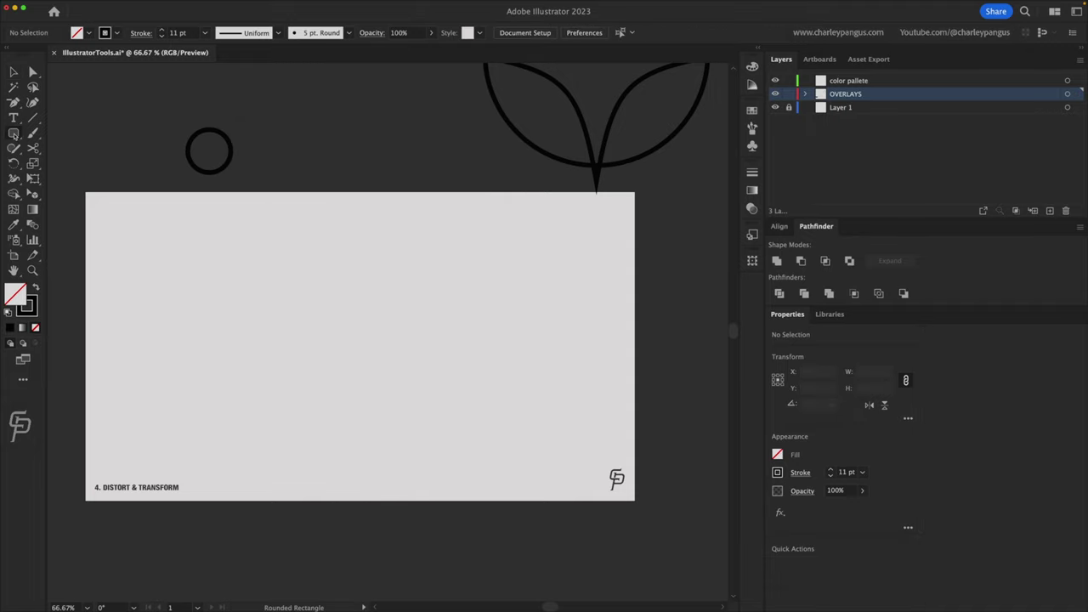
# Create a 3-point star triangle, flip it to point upward, and enlarge it across the artboard
pyautogui.click(14, 133)
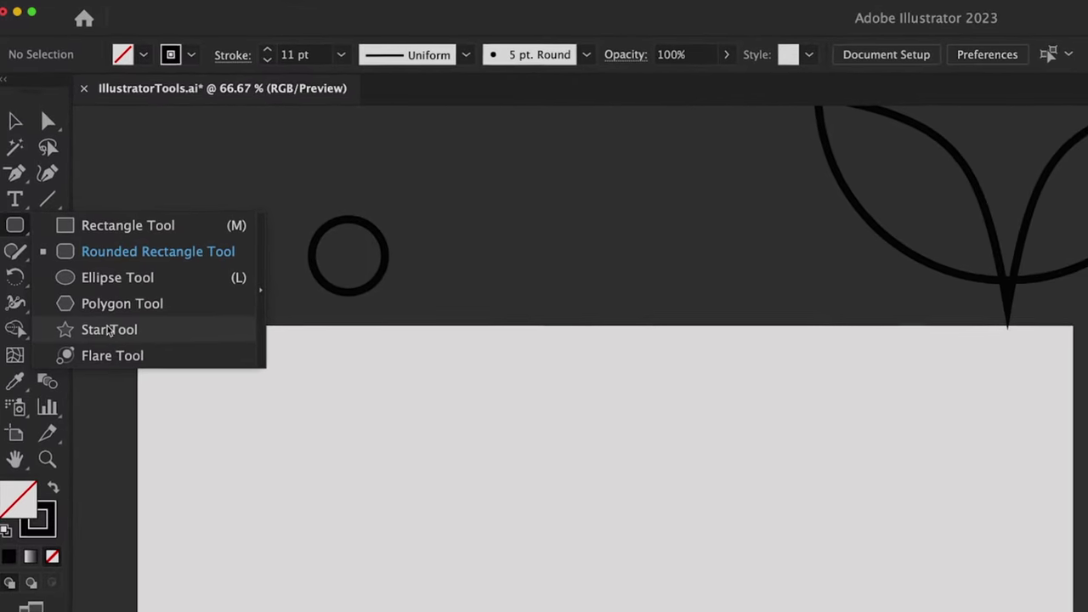
pyautogui.click(109, 330)
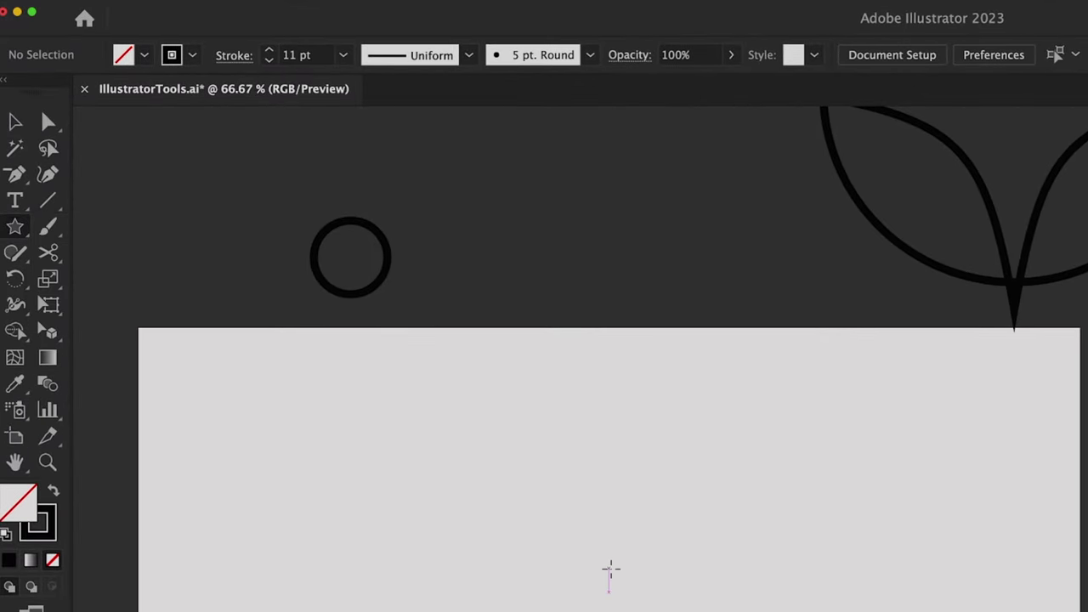
pyautogui.click(611, 570)
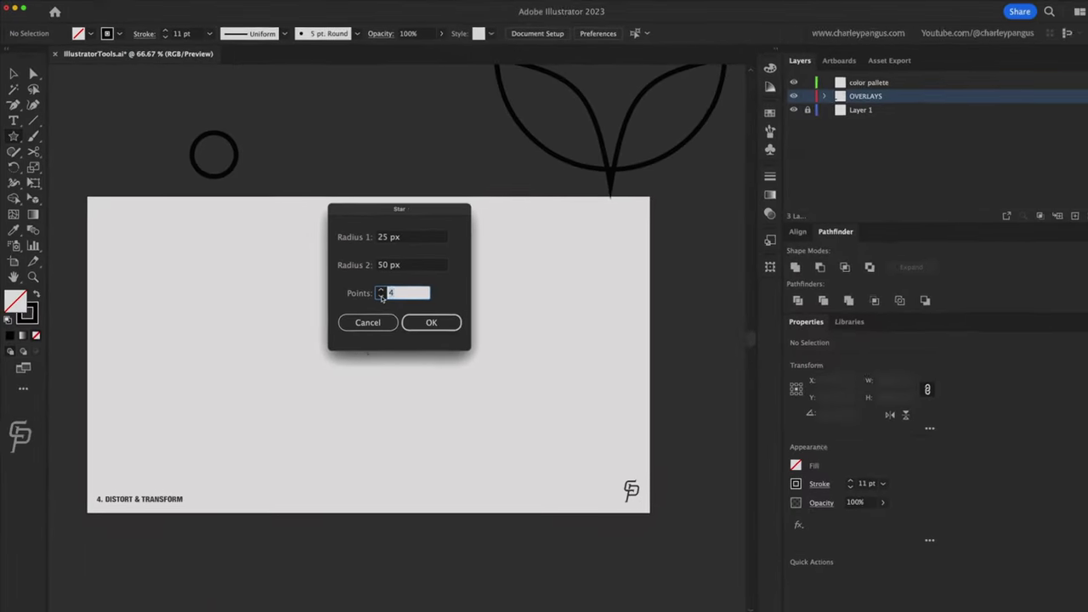
pyautogui.click(571, 448)
pyautogui.click(572, 448)
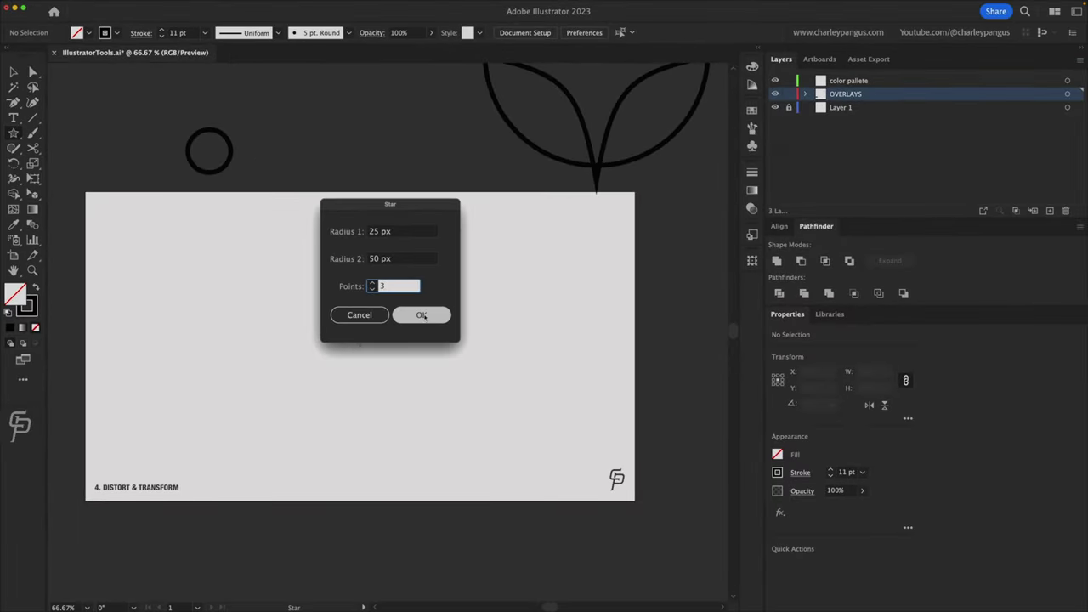
pyautogui.click(647, 487)
pyautogui.press('v')
pyautogui.click(423, 282)
pyautogui.moveTo(332, 366); pyautogui.dragTo(316, 403)
pyautogui.moveTo(381, 323); pyautogui.dragTo(481, 221)
# Pucker the triangle at -74% with Pucker & Bloat into a spiky star
pyautogui.moveTo(287, 4)
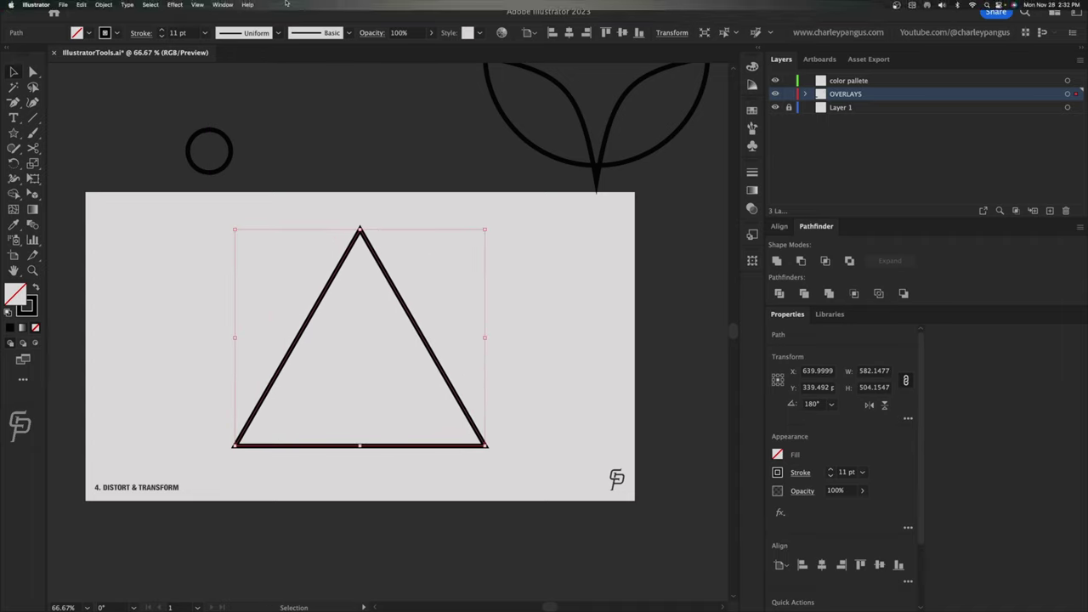
pyautogui.click(172, 5)
pyautogui.moveTo(206, 89)
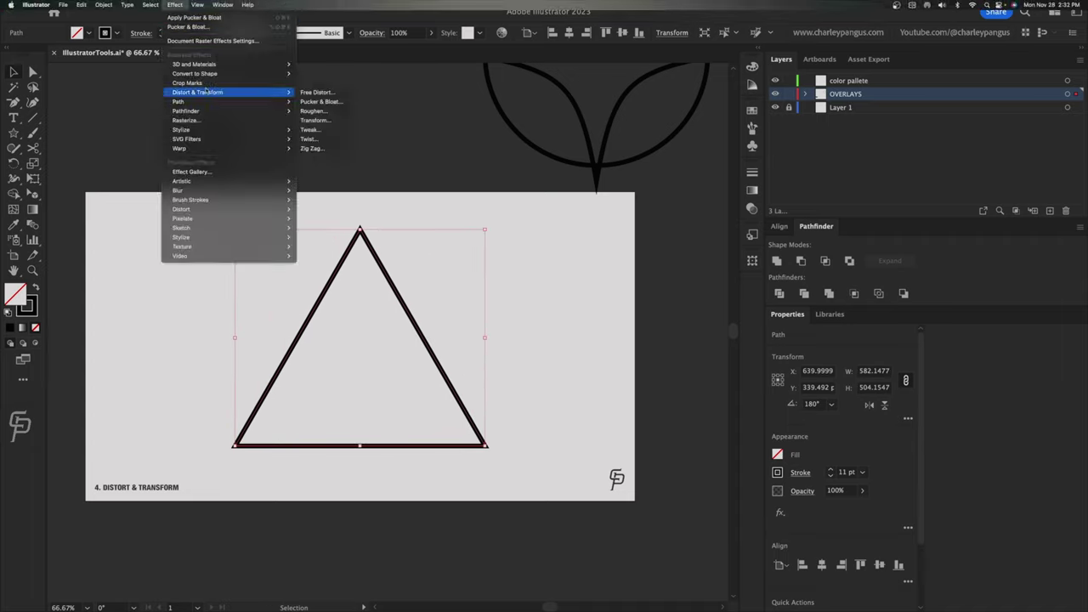
pyautogui.click(321, 101)
pyautogui.moveTo(326, 158); pyautogui.dragTo(301, 164)
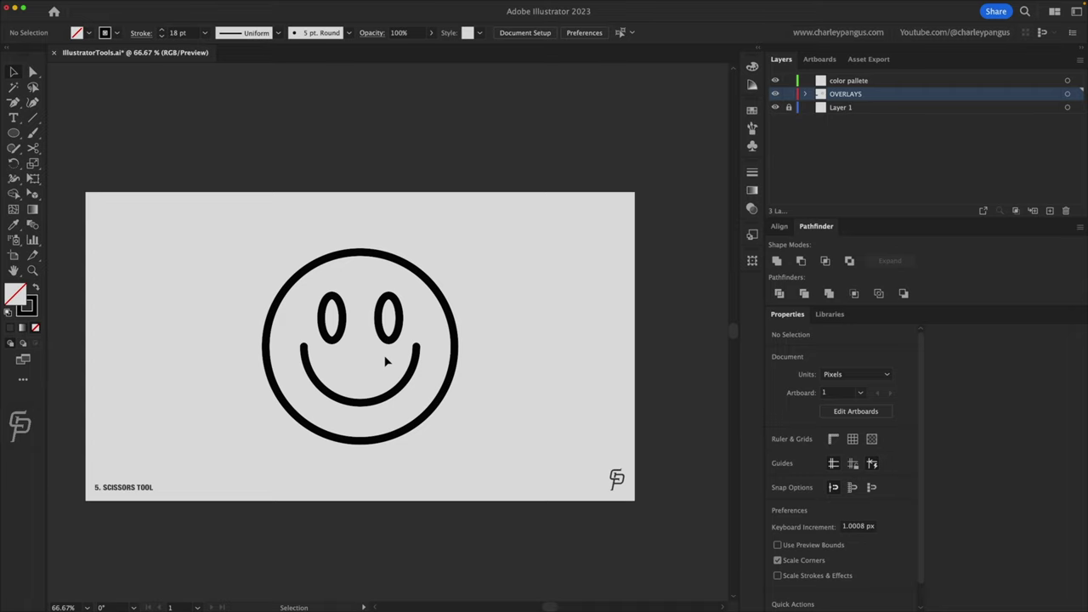
# Move the smiley face off the artboard and draw a large black circle in the centre
pyautogui.moveTo(454, 375); pyautogui.dragTo(284, 120)
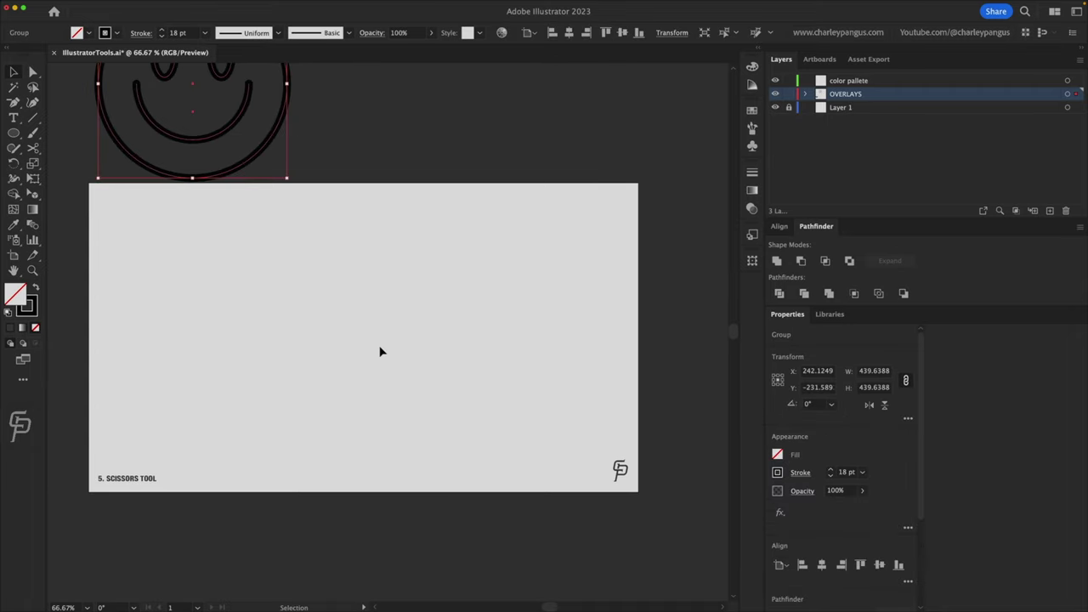
pyautogui.moveTo(380, 351); pyautogui.dragTo(384, 320)
pyautogui.click(14, 132)
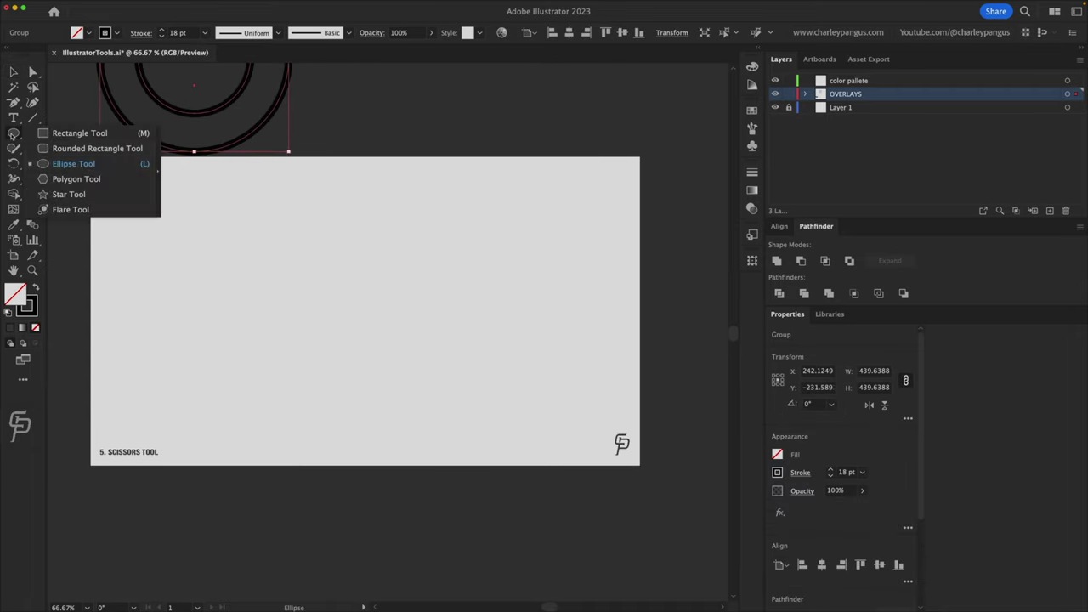
pyautogui.click(82, 169)
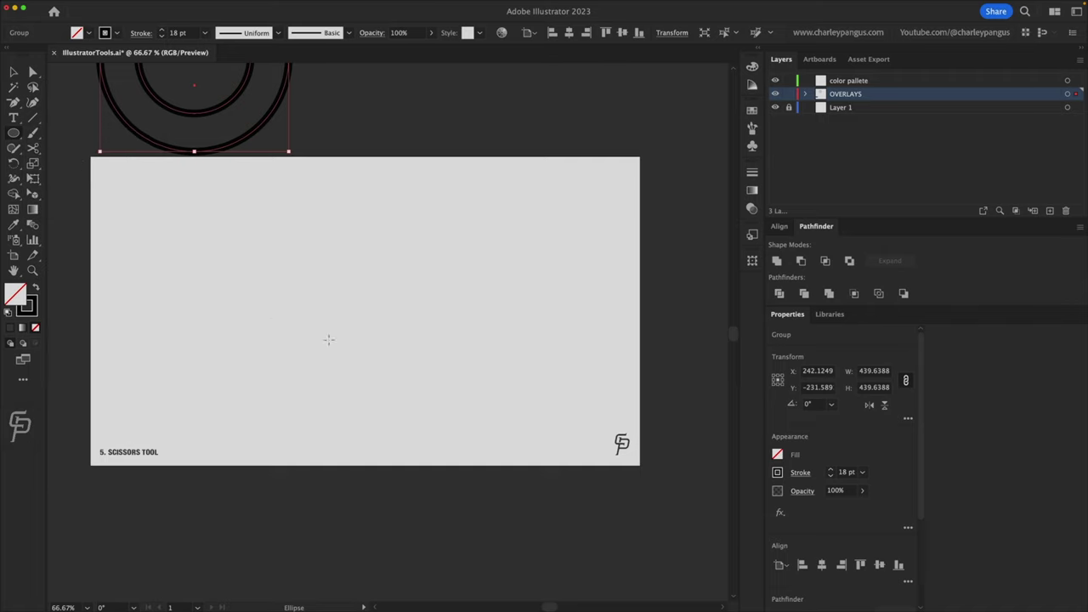
pyautogui.moveTo(297, 237); pyautogui.dragTo(468, 417)
pyautogui.hotkey('ctrl', 'z')
pyautogui.moveTo(365, 311); pyautogui.dragTo(490, 421)
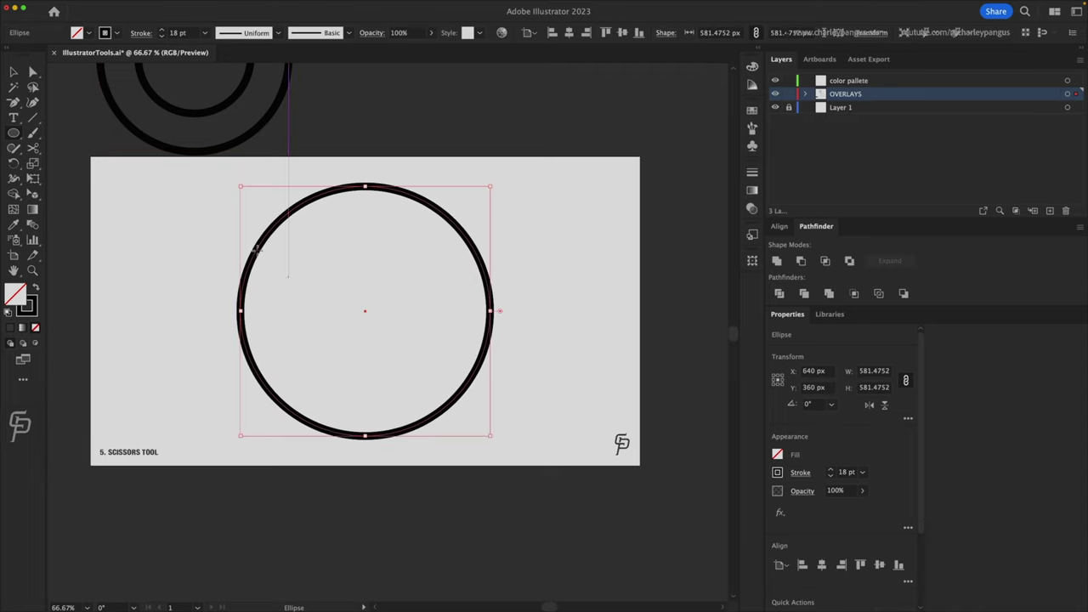
pyautogui.press('v')
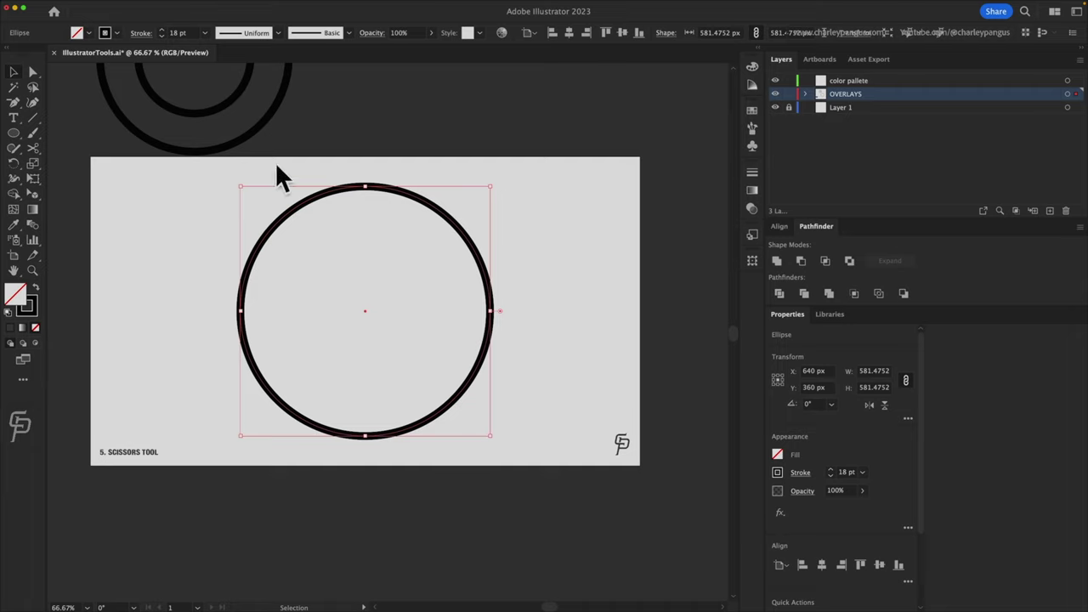
pyautogui.click(415, 148)
# Paste a copy of the circle in front and scale it down into a smaller inner circle
pyautogui.press('a')
pyautogui.click(400, 186)
pyautogui.press('v')
pyautogui.press('a')
pyautogui.press('v')
pyautogui.press('a')
pyautogui.press('v')
pyautogui.moveTo(491, 186); pyautogui.dragTo(438, 232)
pyautogui.click(518, 213)
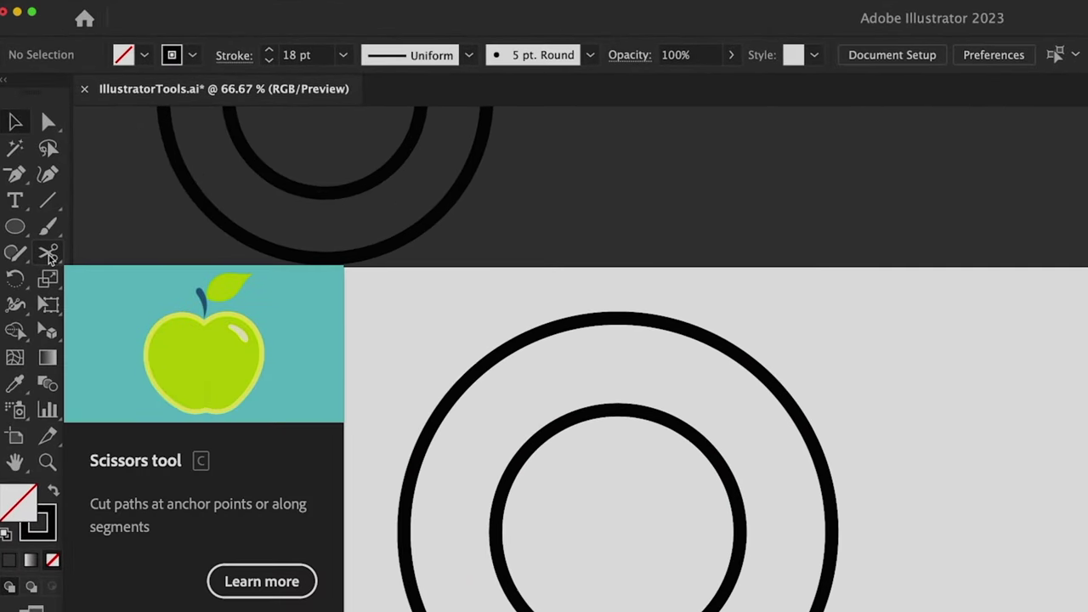
# Cut the inner circle at its left and right points with Scissors and delete both top pieces
pyautogui.click(48, 254)
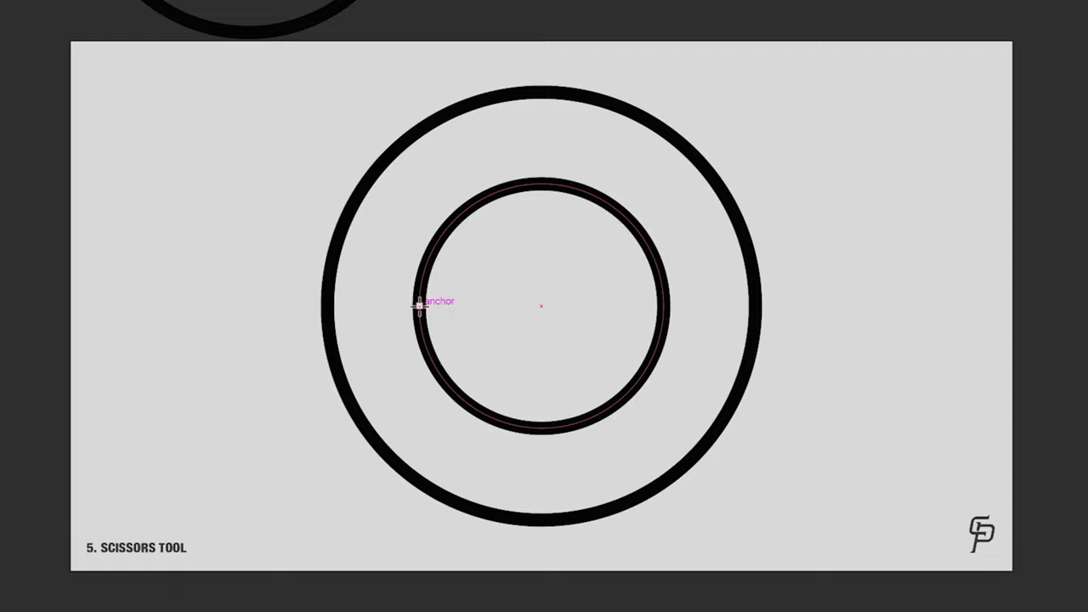
pyautogui.click(420, 305)
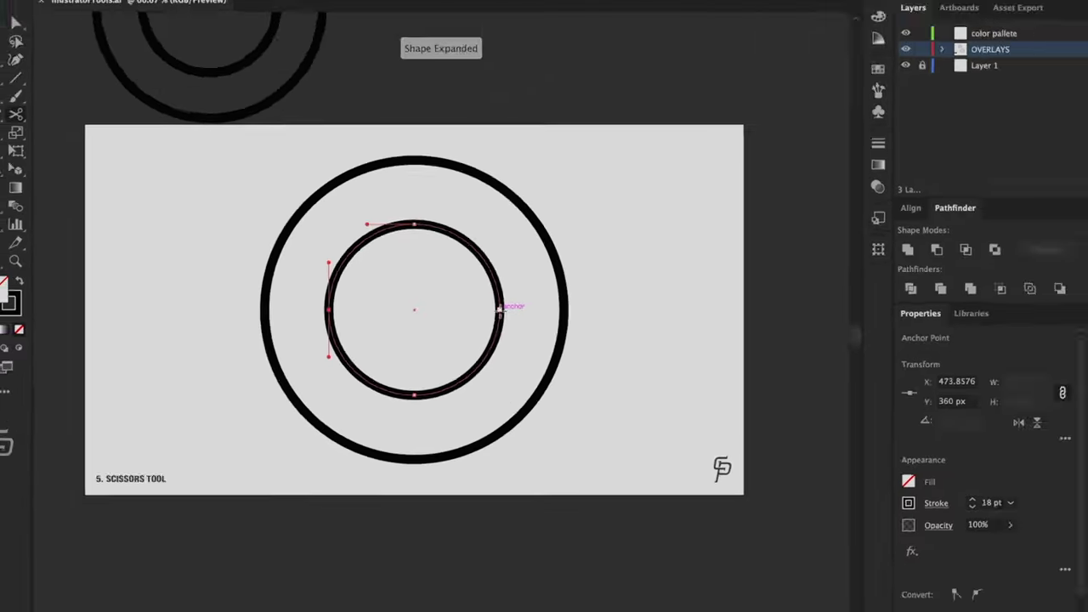
pyautogui.click(501, 308)
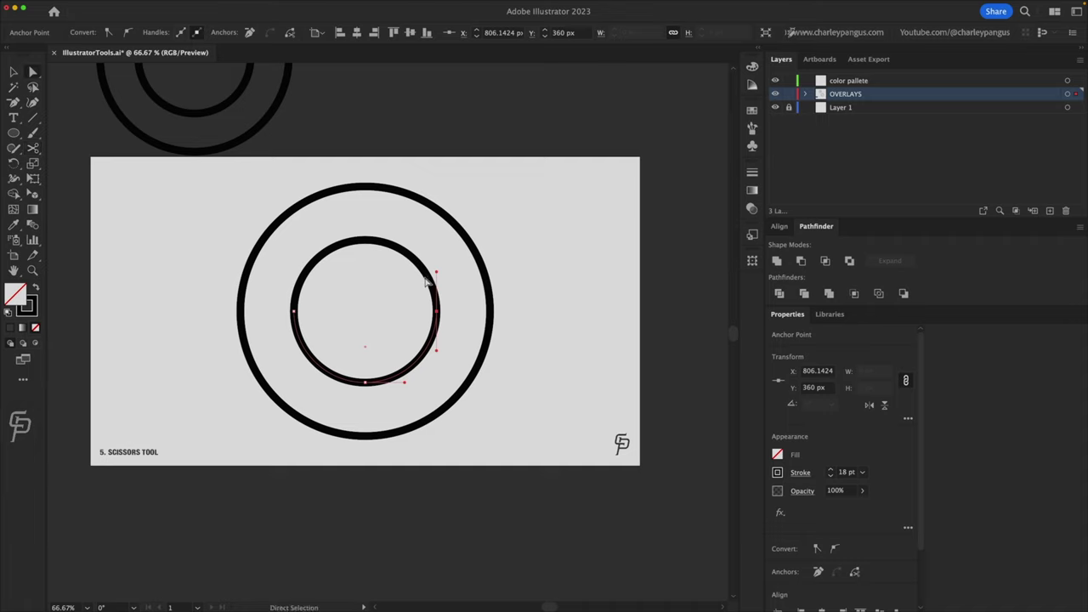
pyautogui.press('Delete')
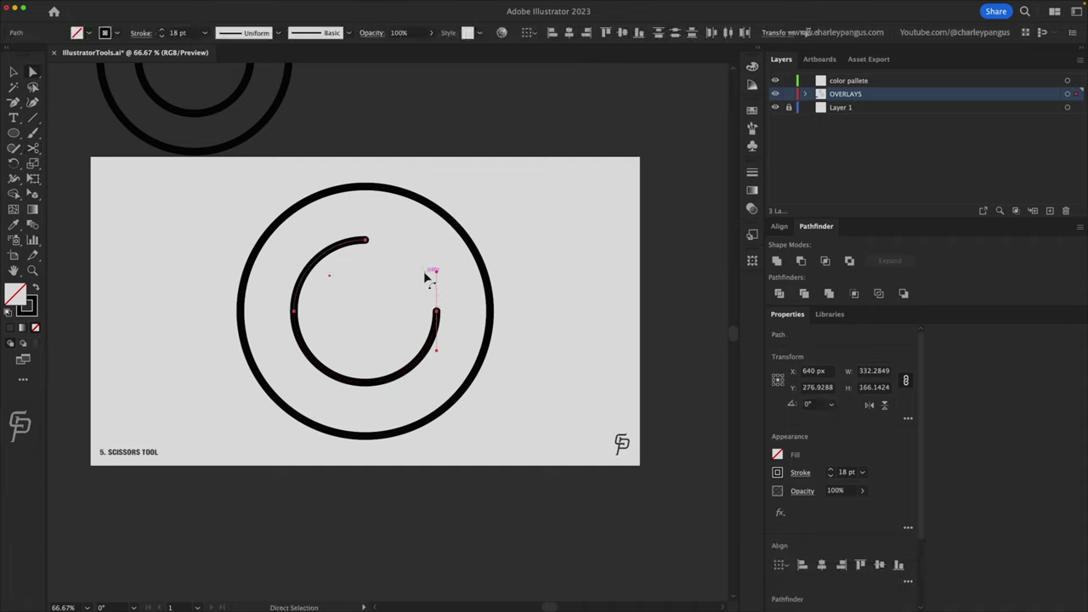
pyautogui.press('Delete')
# Give the smile arc round caps in the Stroke options
pyautogui.click(322, 375)
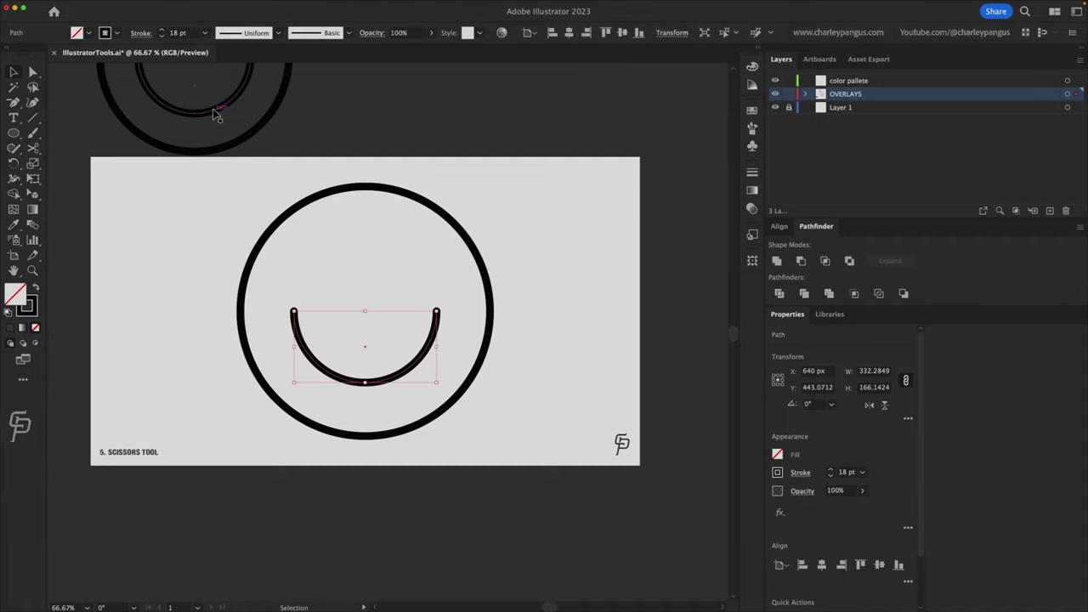
pyautogui.click(140, 34)
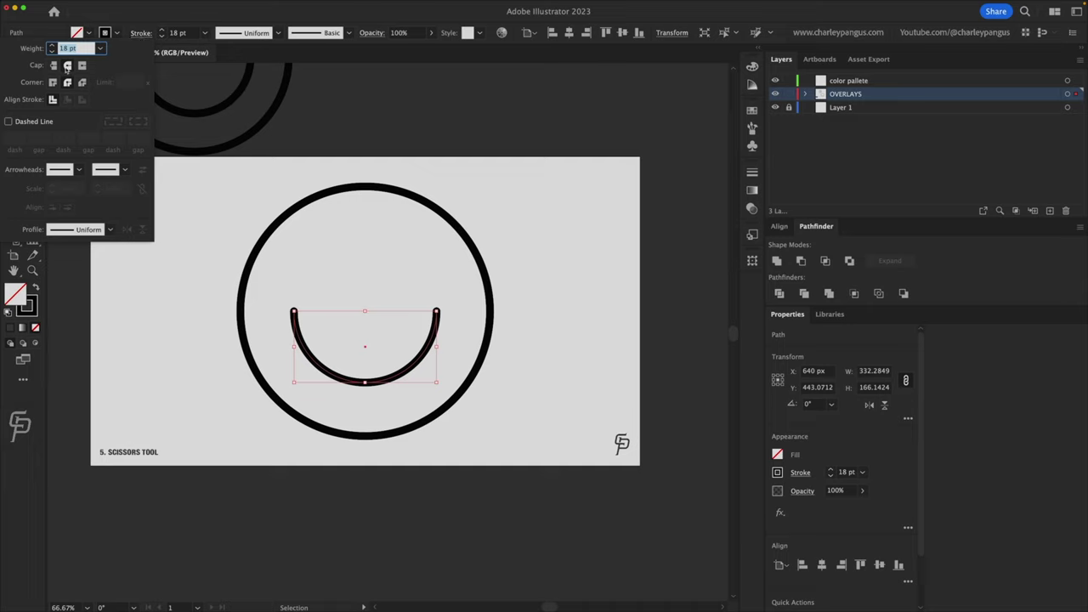
pyautogui.click(53, 64)
pyautogui.click(453, 380)
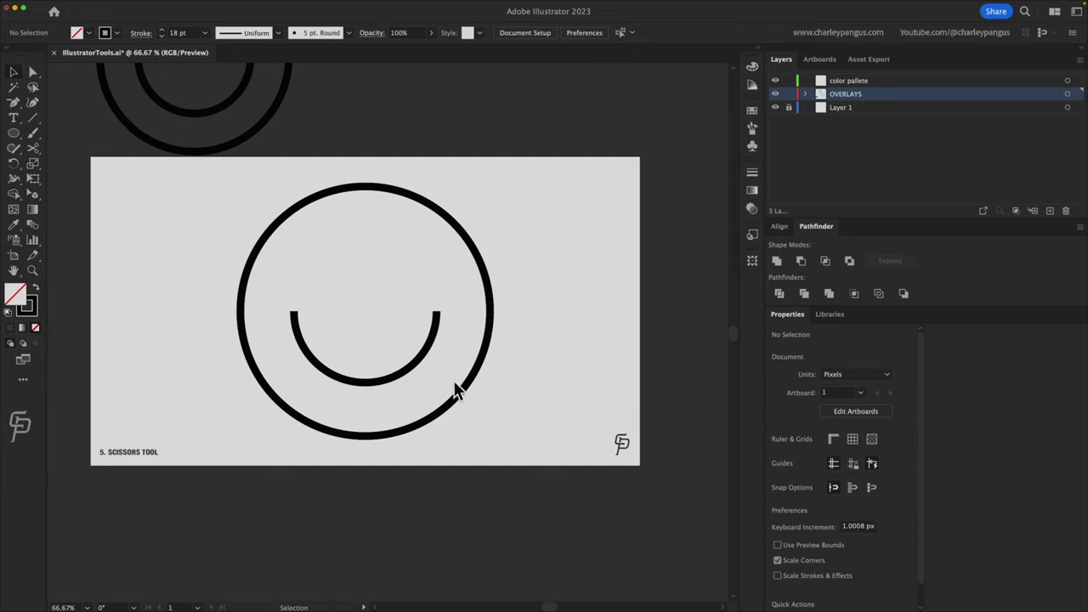
pyautogui.click(402, 380)
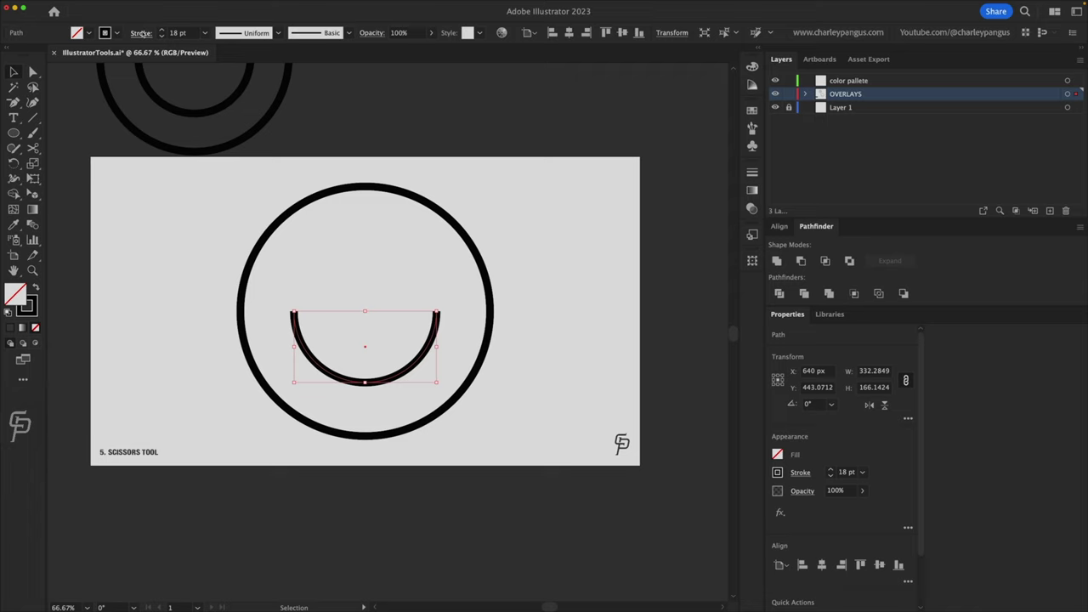
pyautogui.click(142, 33)
pyautogui.click(67, 64)
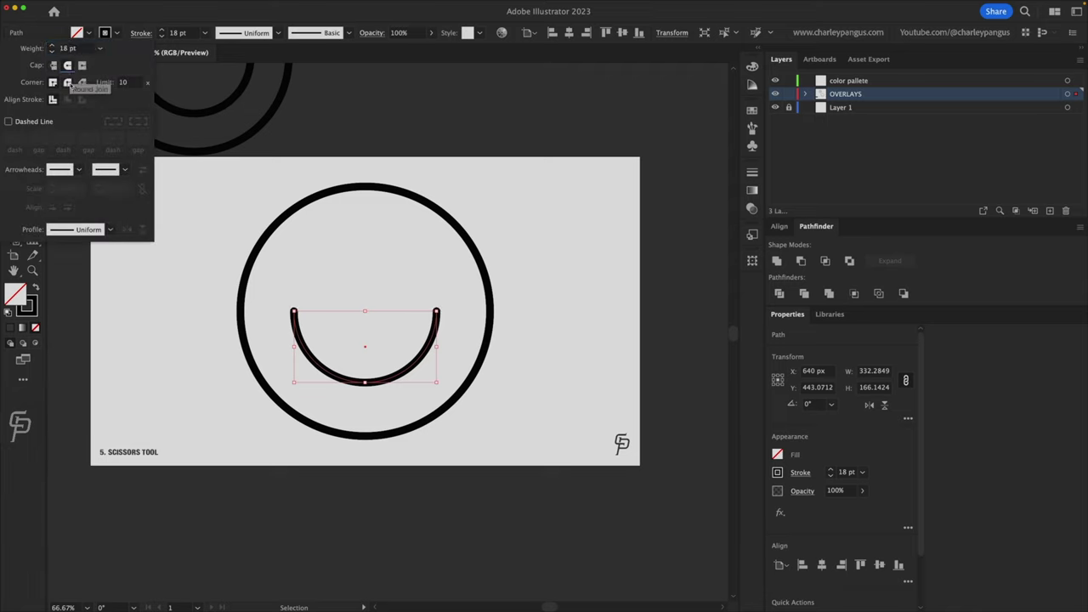
# Raise the outer face circle's stroke weight to 35 pt
pyautogui.click(277, 223)
pyautogui.click(162, 30)
pyautogui.click(162, 30)
pyautogui.click(161, 30)
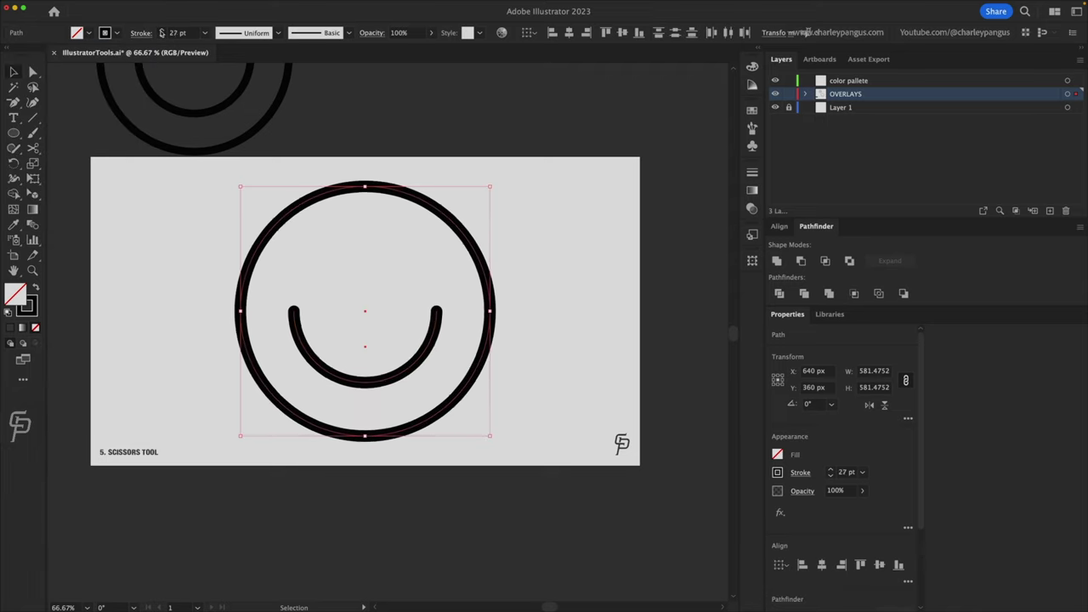
pyautogui.click(162, 32)
pyautogui.click(161, 32)
pyautogui.click(162, 32)
pyautogui.click(161, 33)
pyautogui.click(162, 32)
pyautogui.click(162, 32)
pyautogui.click(161, 32)
pyautogui.click(612, 315)
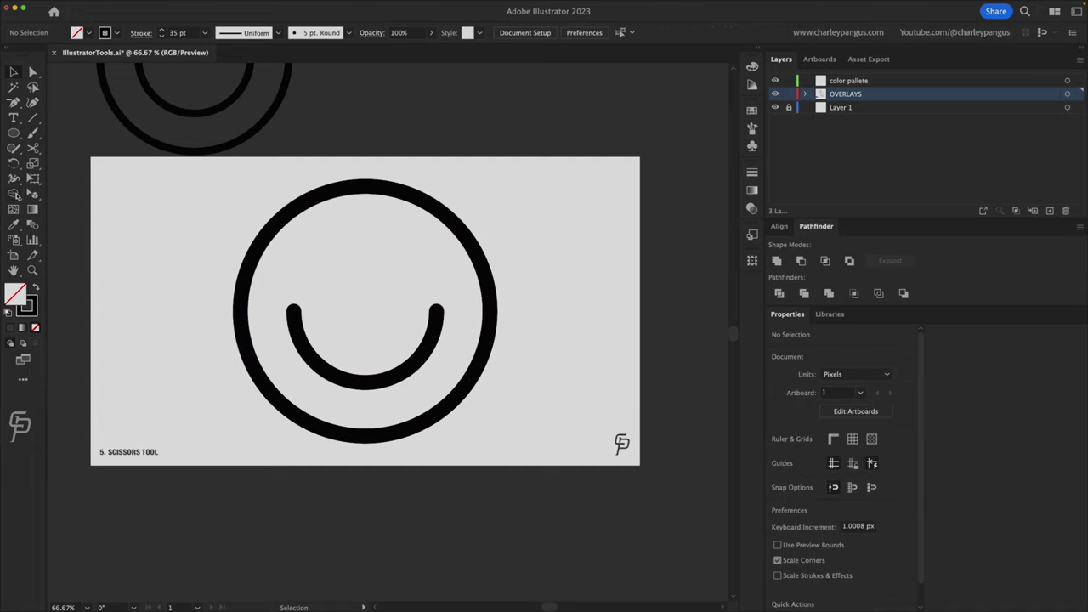
# Draw an oval left eye and Alt-drag a copy for the right eye
pyautogui.click(13, 133)
pyautogui.moveTo(304, 231); pyautogui.dragTo(355, 302)
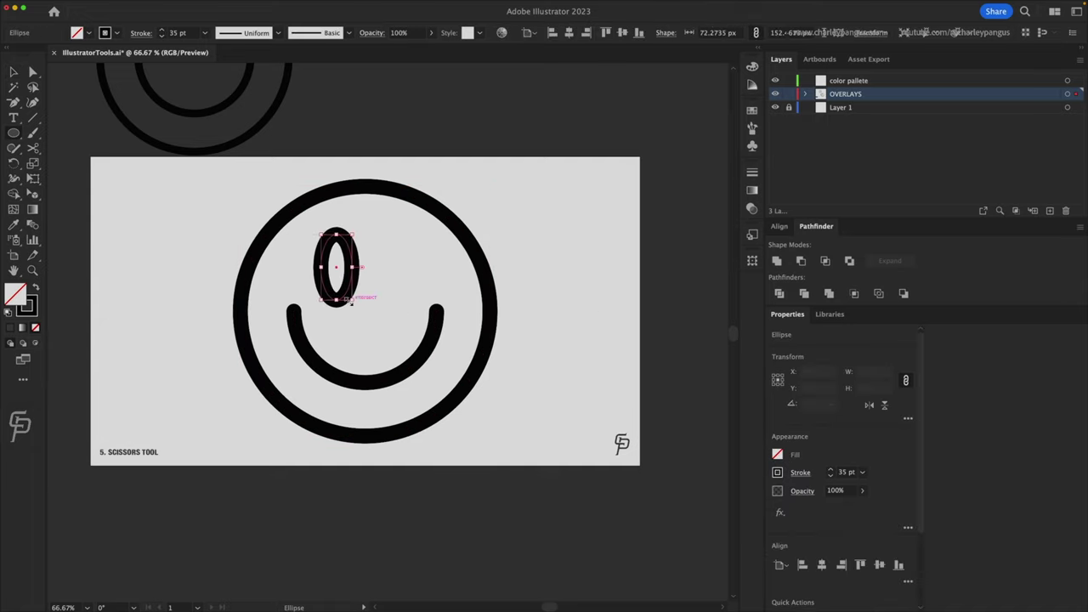
pyautogui.press('v')
pyautogui.moveTo(349, 251); pyautogui.dragTo(412, 251)
pyautogui.click(554, 185)
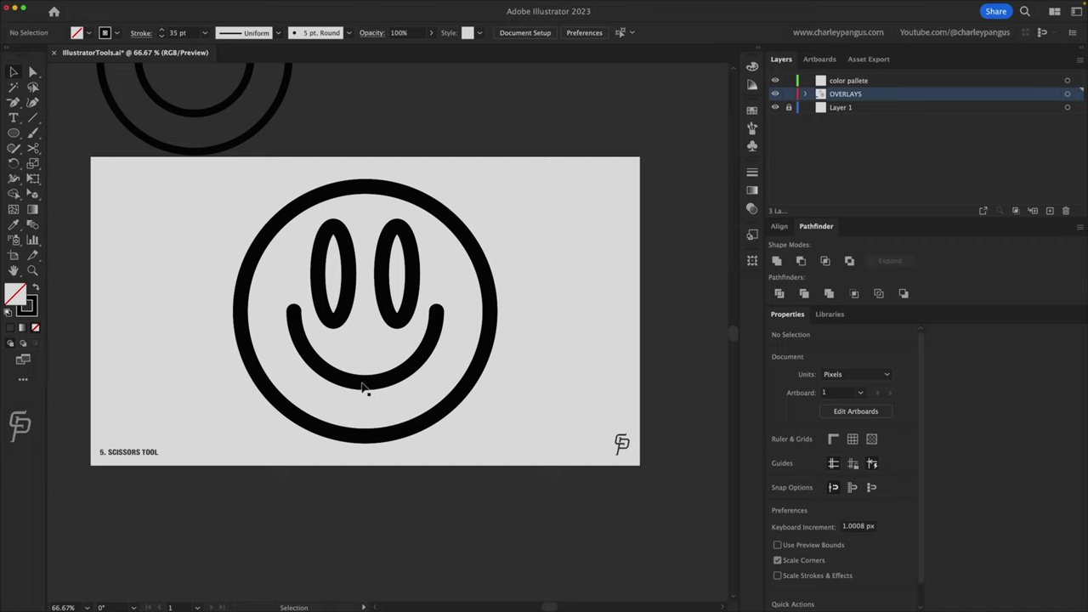
# Tilt the smile slightly and adjust both eyes' horizontal positions
pyautogui.click(366, 385)
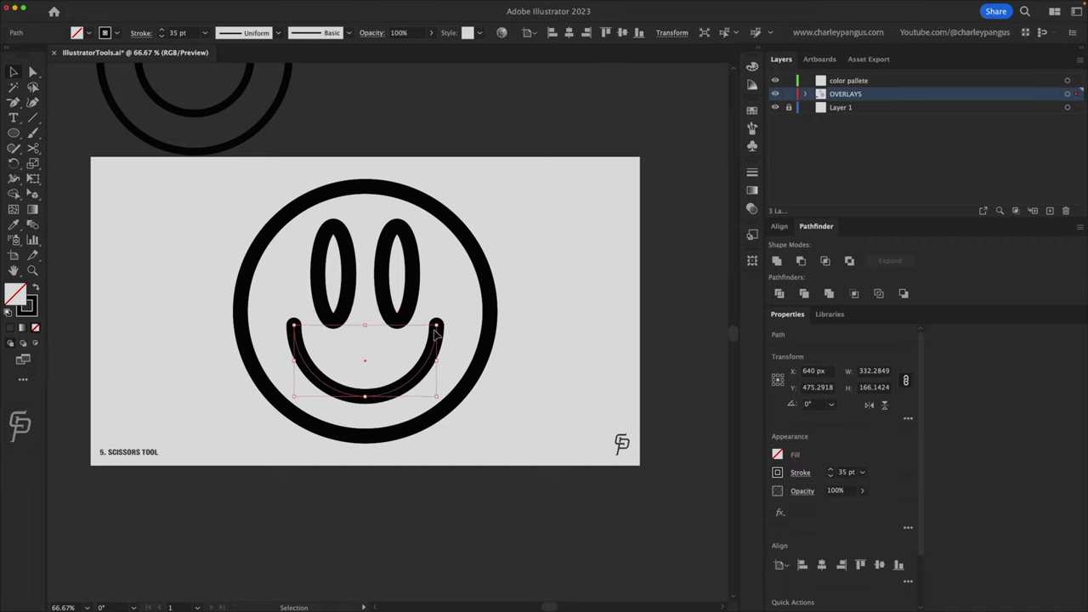
pyautogui.moveTo(438, 323); pyautogui.dragTo(443, 346)
pyautogui.click(521, 290)
pyautogui.moveTo(407, 266); pyautogui.dragTo(417, 265)
pyautogui.click(347, 265)
pyautogui.moveTo(347, 265)
pyautogui.mouseDown()
pyautogui.moveTo(319, 265)
pyautogui.moveTo(364, 267)
pyautogui.mouseUp()
pyautogui.click(510, 244)
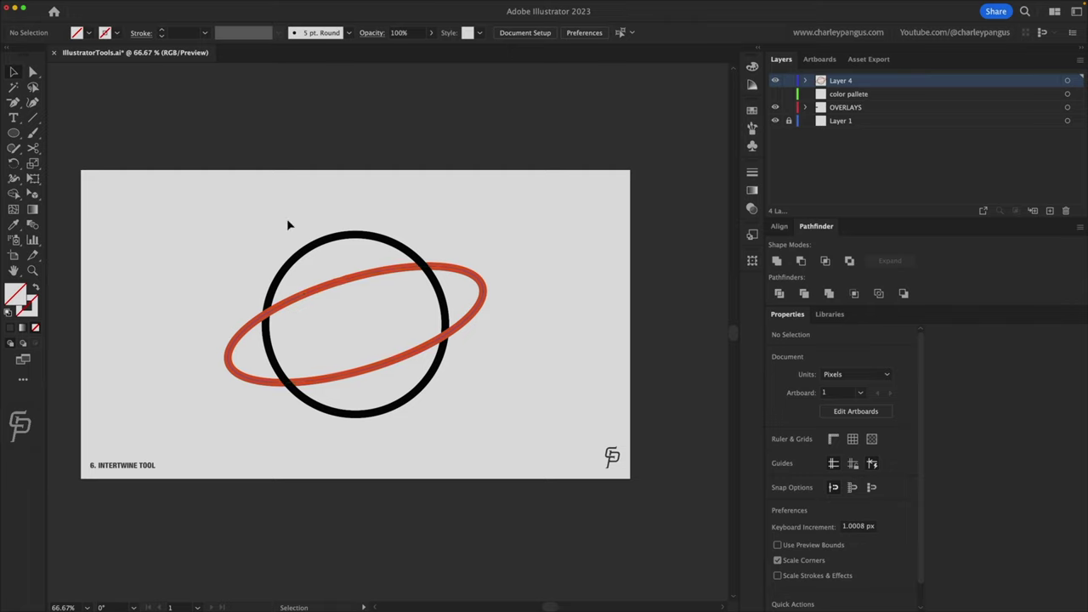
# Intertwine the red oval with the black circle at left and right crossings, then select the group
pyautogui.moveTo(336, 326)
pyautogui.mouseDown()
pyautogui.moveTo(203, 300)
pyautogui.moveTo(341, 299)
pyautogui.moveTo(283, 318)
pyautogui.mouseUp()
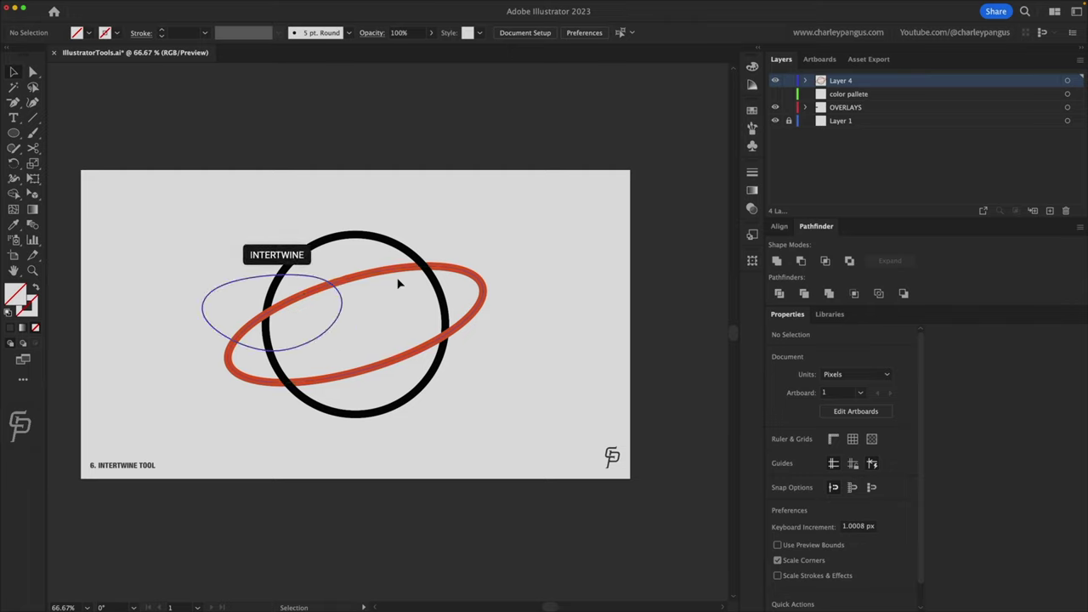
pyautogui.moveTo(441, 266); pyautogui.dragTo(499, 362)
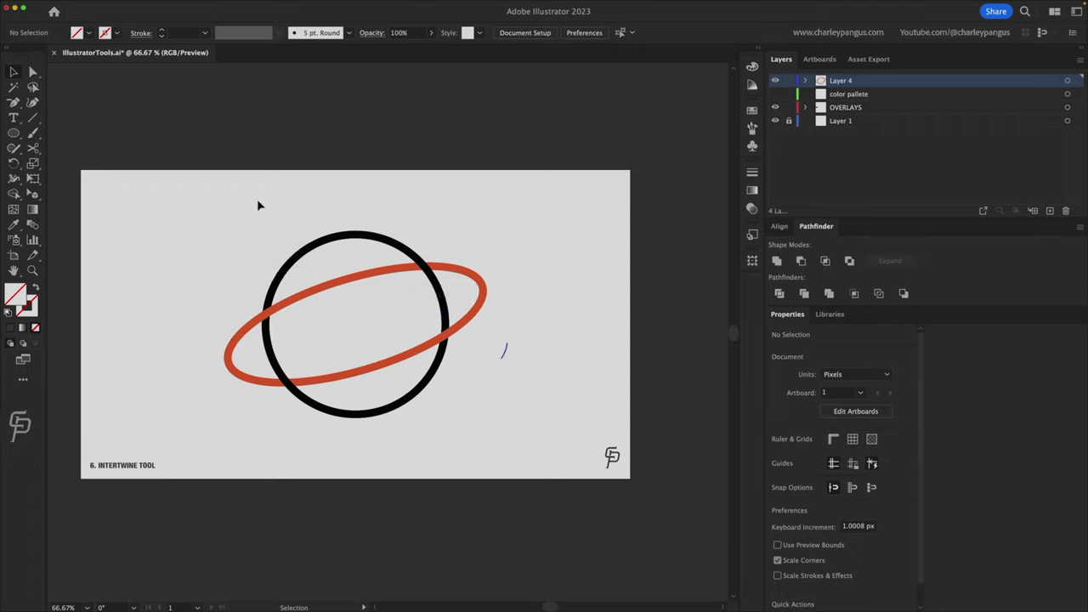
pyautogui.click(487, 276)
pyautogui.click(487, 279)
pyautogui.click(479, 280)
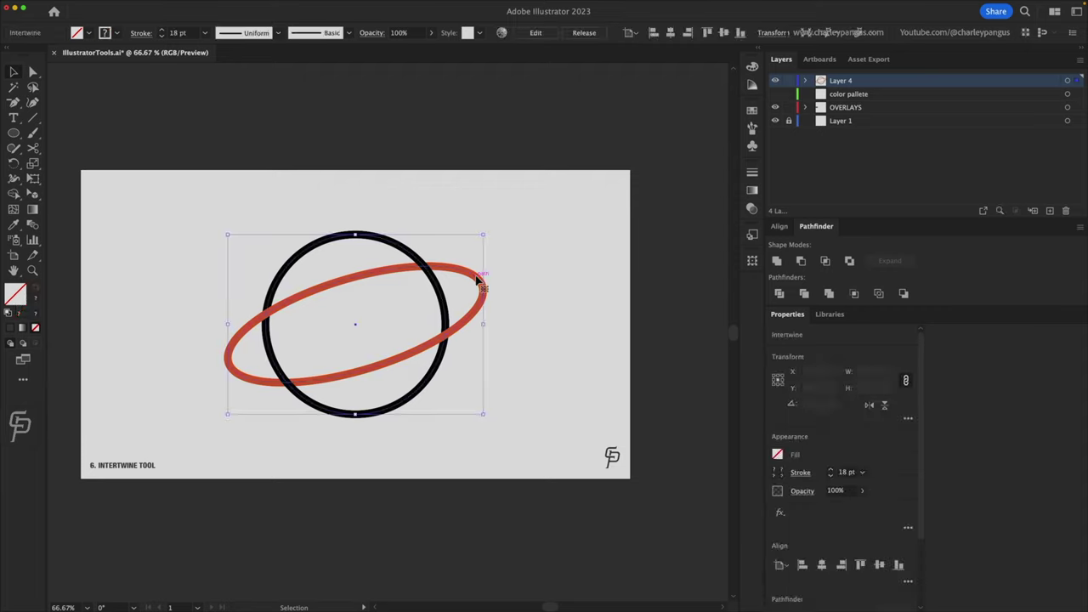
pyautogui.click(502, 209)
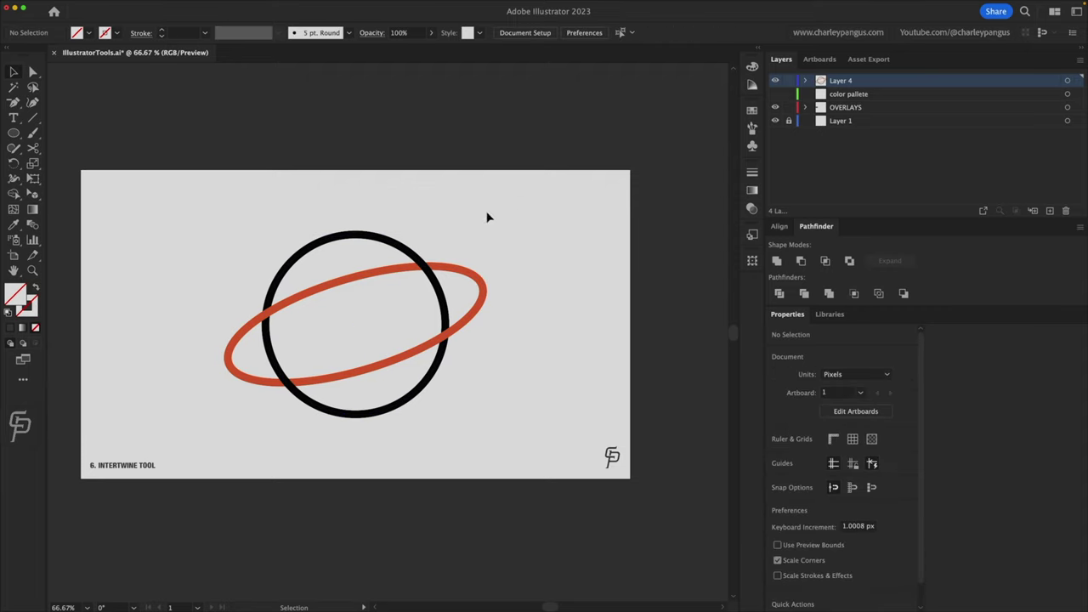
pyautogui.click(286, 380)
# Move the old planet off the artboard and draw a new circle with a 24 pt stroke
pyautogui.moveTo(312, 406); pyautogui.dragTo(272, 118)
pyautogui.moveTo(265, 223); pyautogui.dragTo(469, 426)
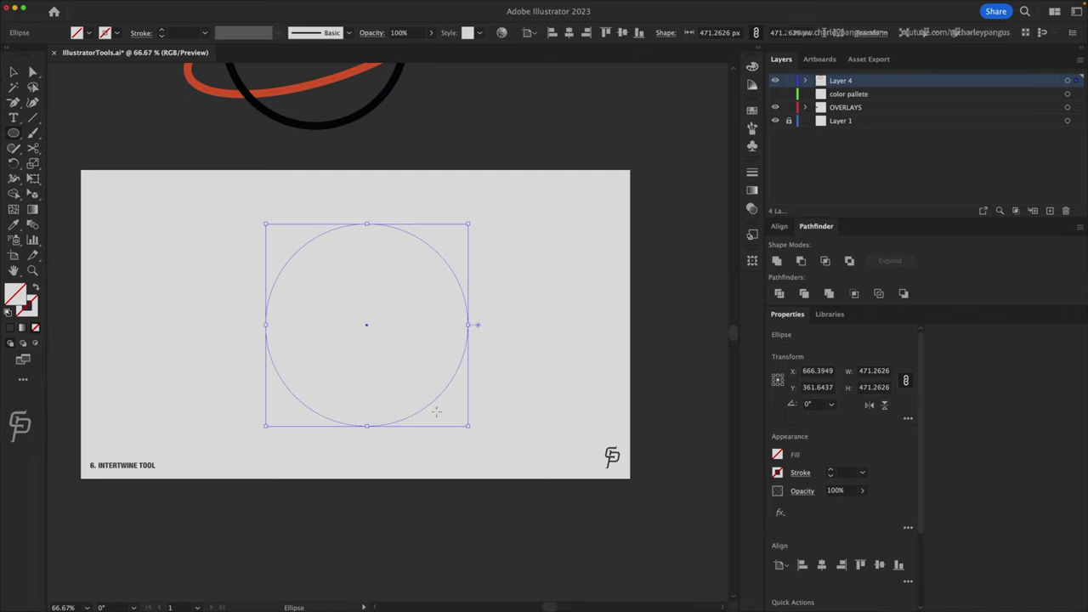
pyautogui.click(174, 32)
pyautogui.write('24')
pyautogui.press('Return')
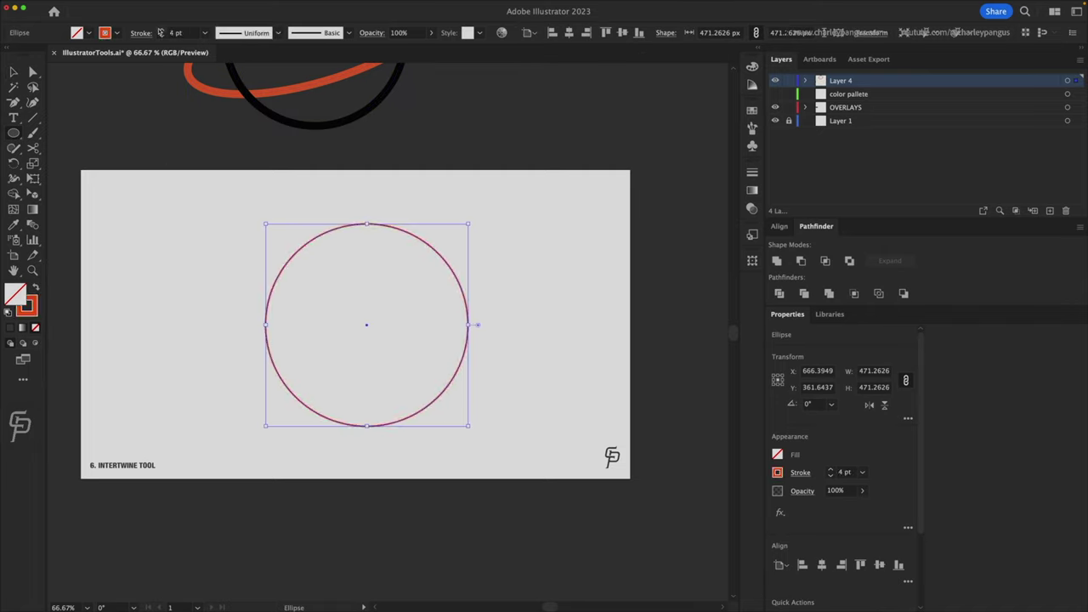
# Flatten a copy of the circle into an oval and intertwine the two shapes
pyautogui.press('v')
pyautogui.moveTo(363, 223); pyautogui.dragTo(366, 266)
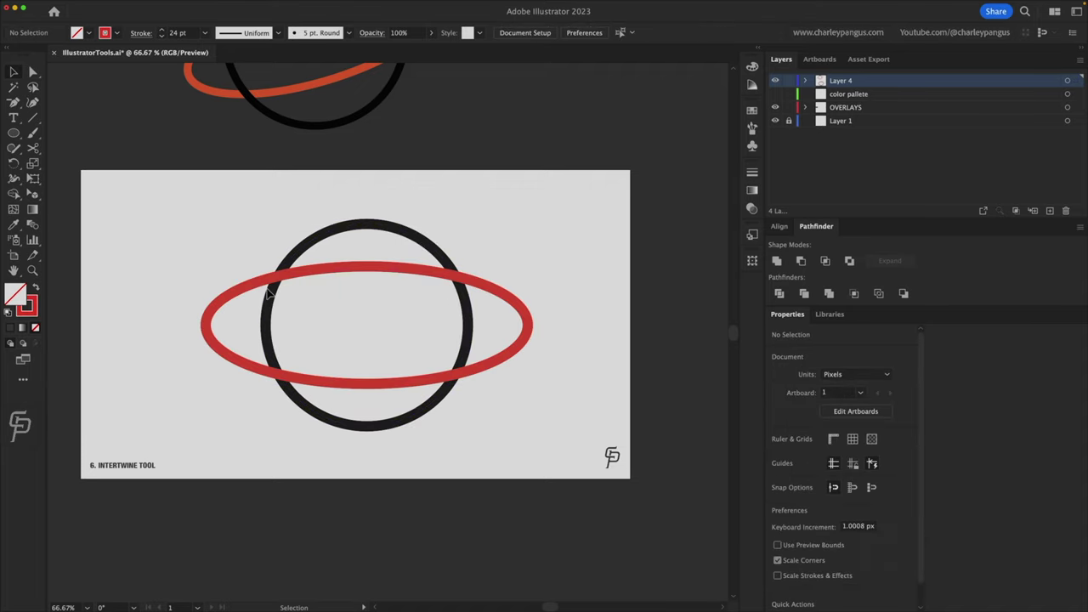
pyautogui.press('super+a')
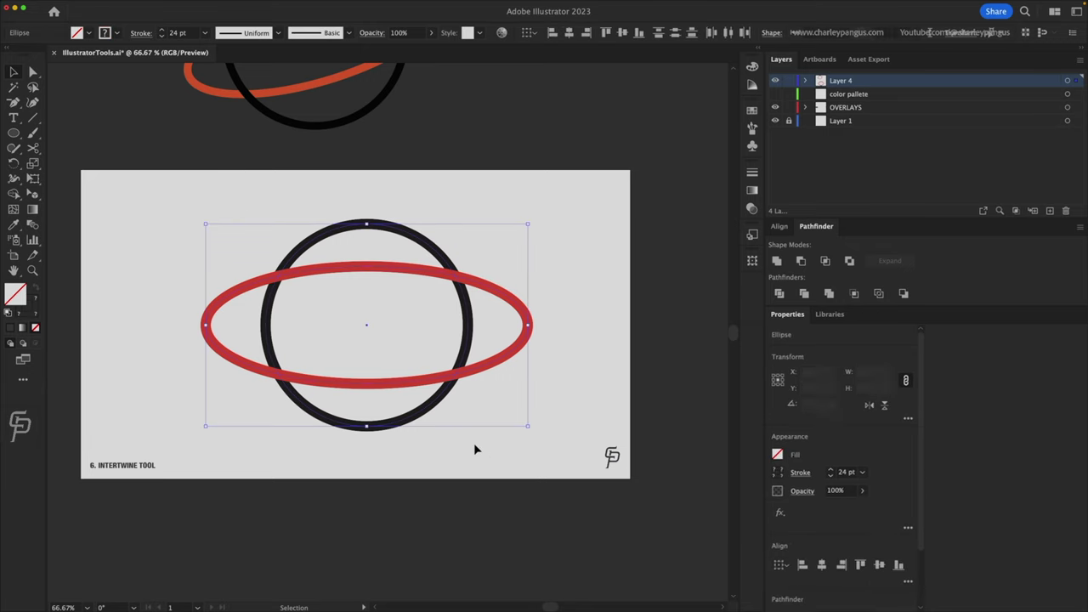
pyautogui.click(103, 4)
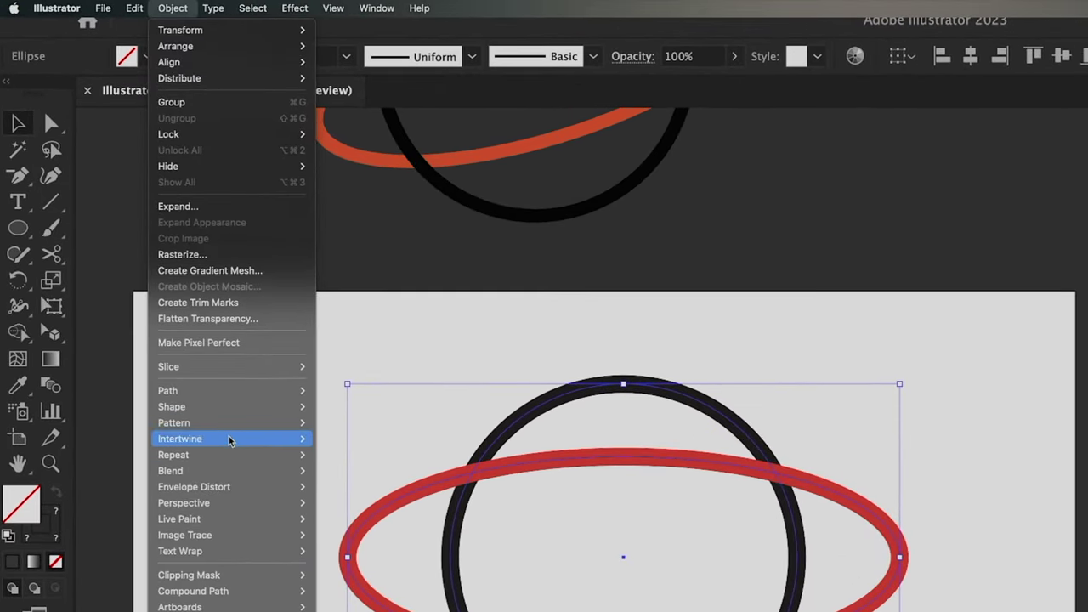
pyautogui.moveTo(224, 439)
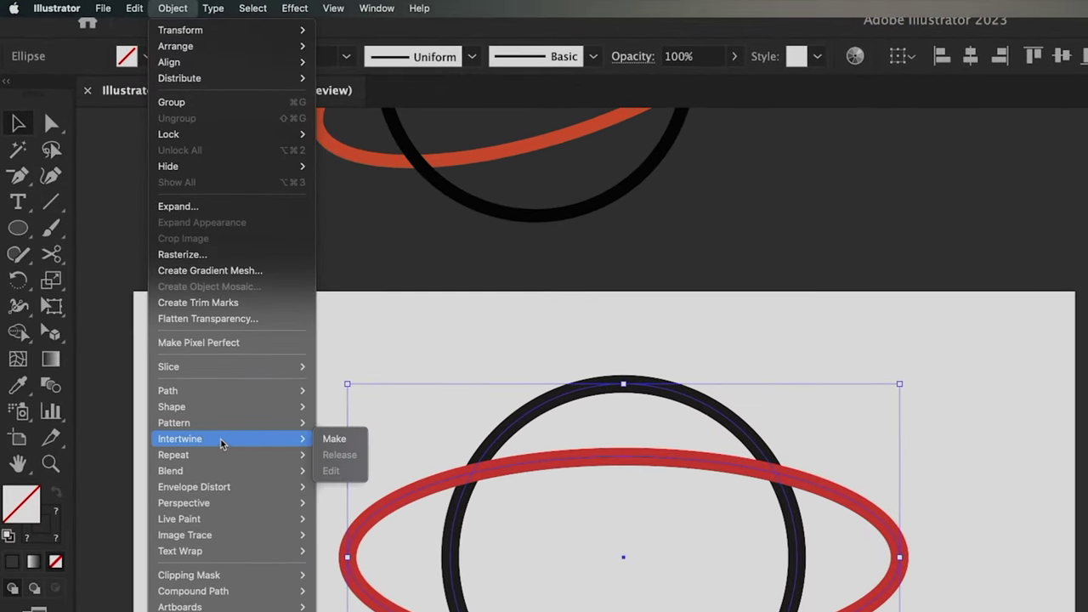
pyautogui.click(334, 440)
# Weave the circle over the oval at the left, top-left and lower-right crossings
pyautogui.moveTo(456, 394); pyautogui.dragTo(491, 452)
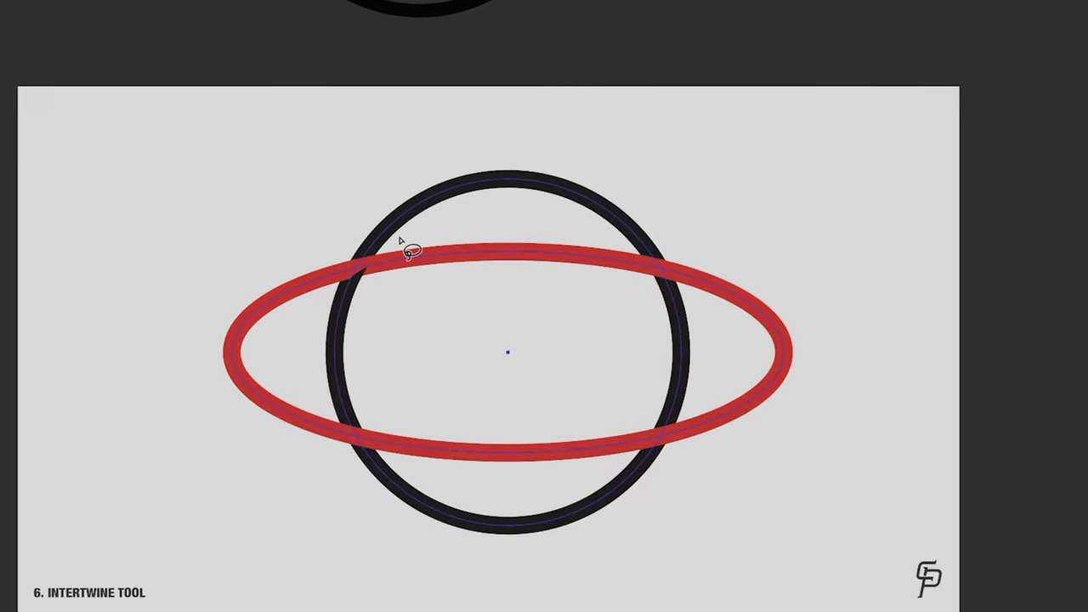
pyautogui.moveTo(402, 242)
pyautogui.mouseDown()
pyautogui.moveTo(330, 280)
pyautogui.moveTo(376, 235)
pyautogui.mouseUp()
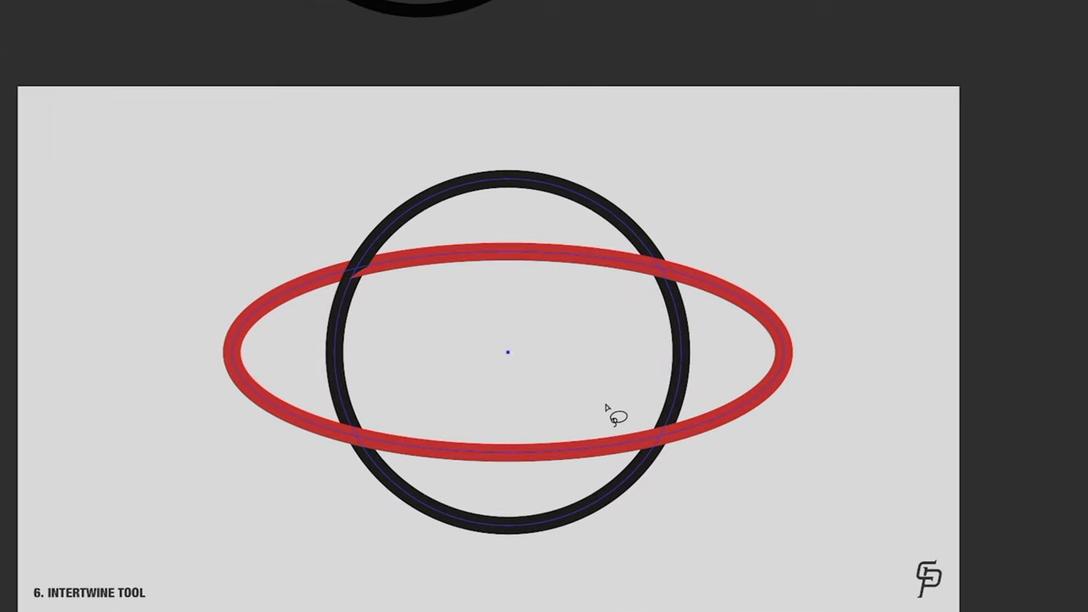
pyautogui.moveTo(655, 413)
pyautogui.mouseDown()
pyautogui.moveTo(617, 434)
pyautogui.moveTo(698, 464)
pyautogui.moveTo(650, 405)
pyautogui.mouseUp()
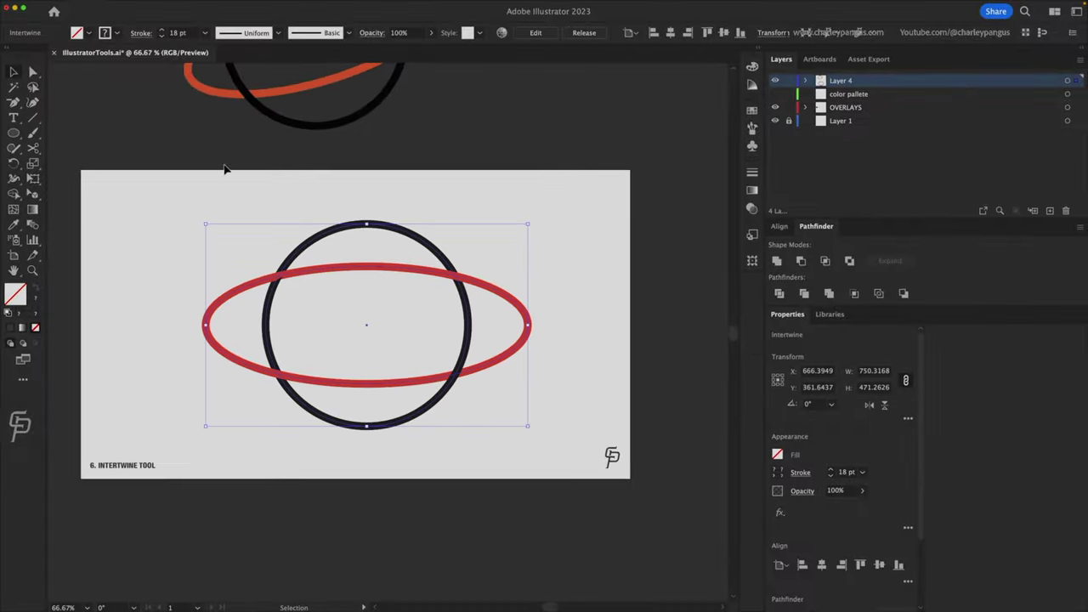
# Release the circle-and-oval intertwine, then make a fresh intertwine from the same two shapes
pyautogui.click(96, 5)
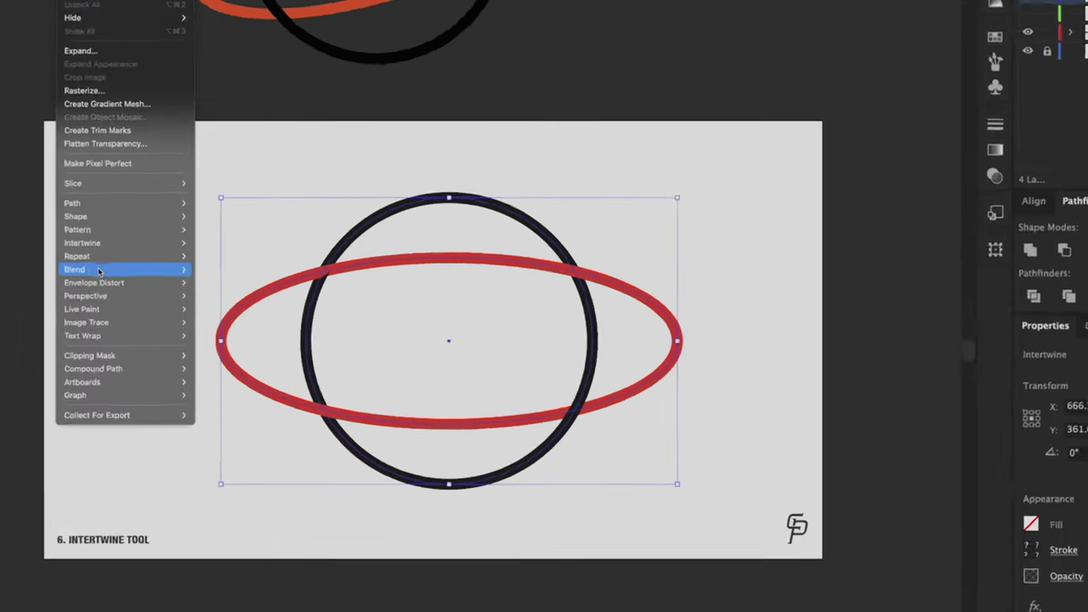
pyautogui.moveTo(94, 243)
pyautogui.click(214, 256)
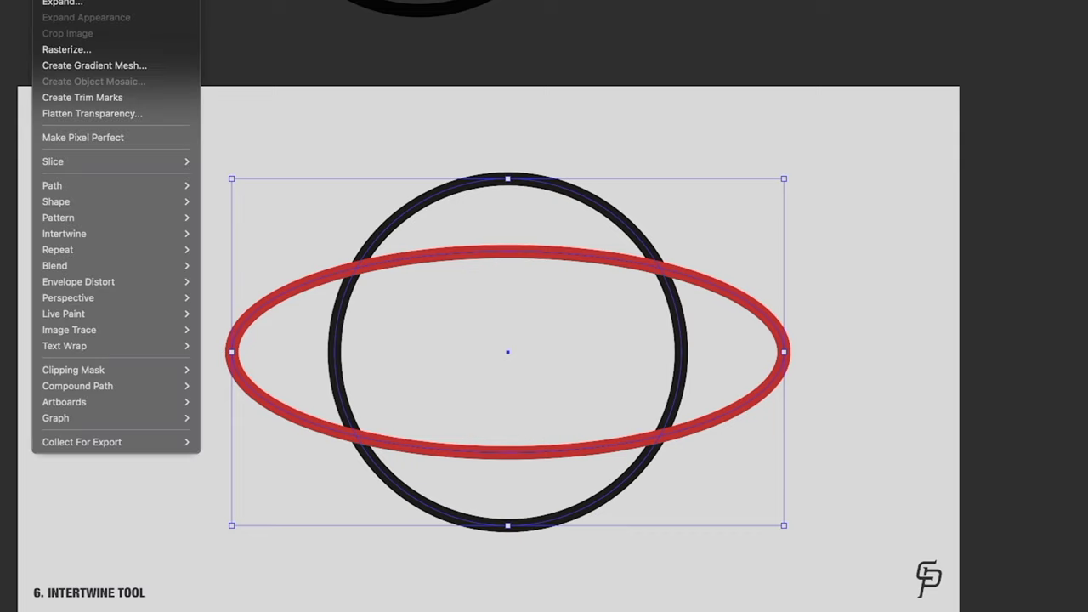
pyautogui.moveTo(100, 234)
pyautogui.click(221, 234)
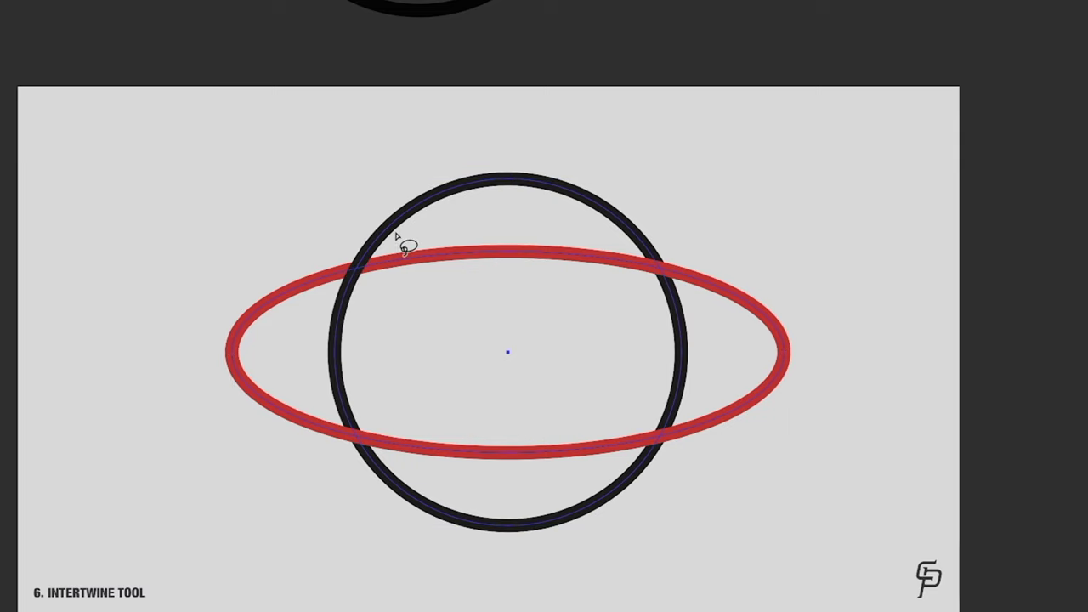